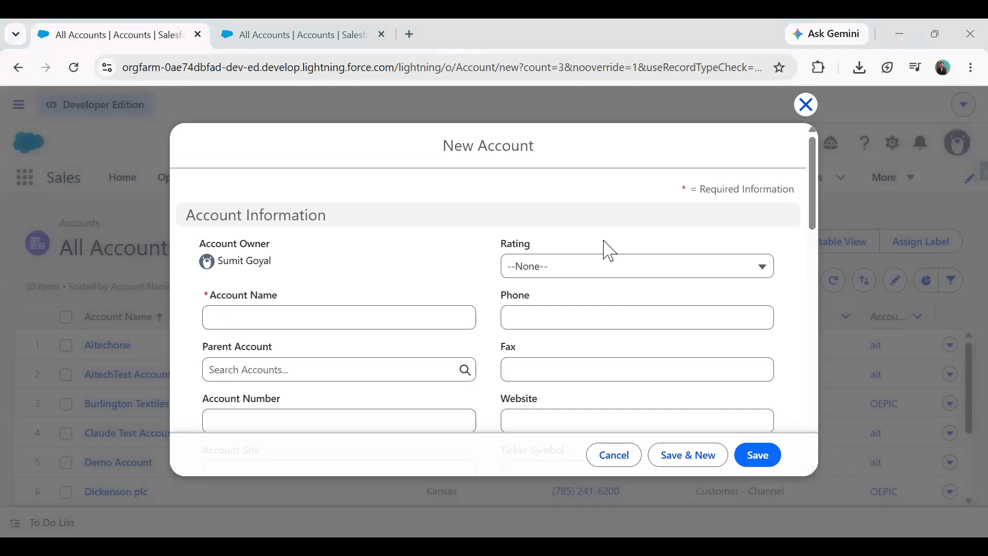
Discard the blank new account form and open the Burlington Textiles Corp of America account.
left_click(805, 104)
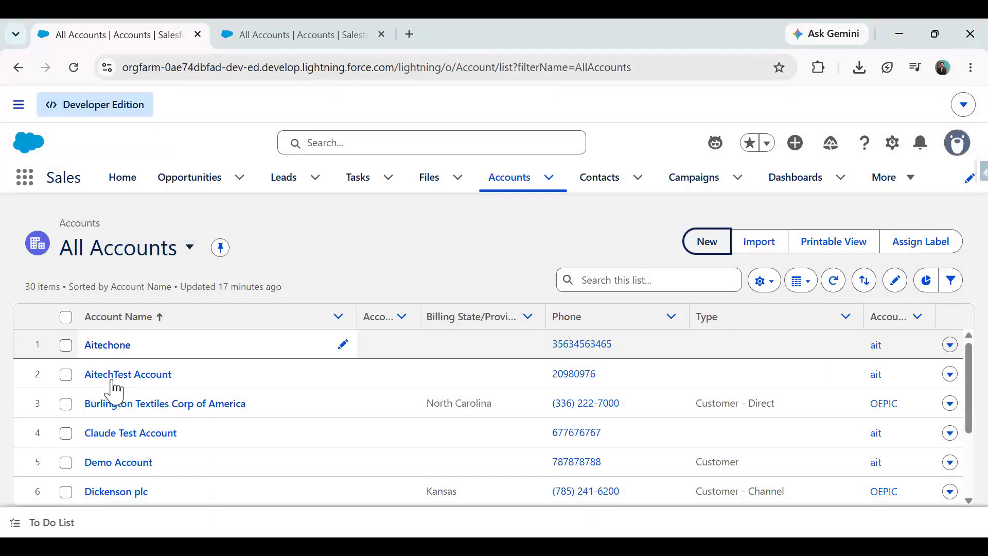
left_click(117, 406)
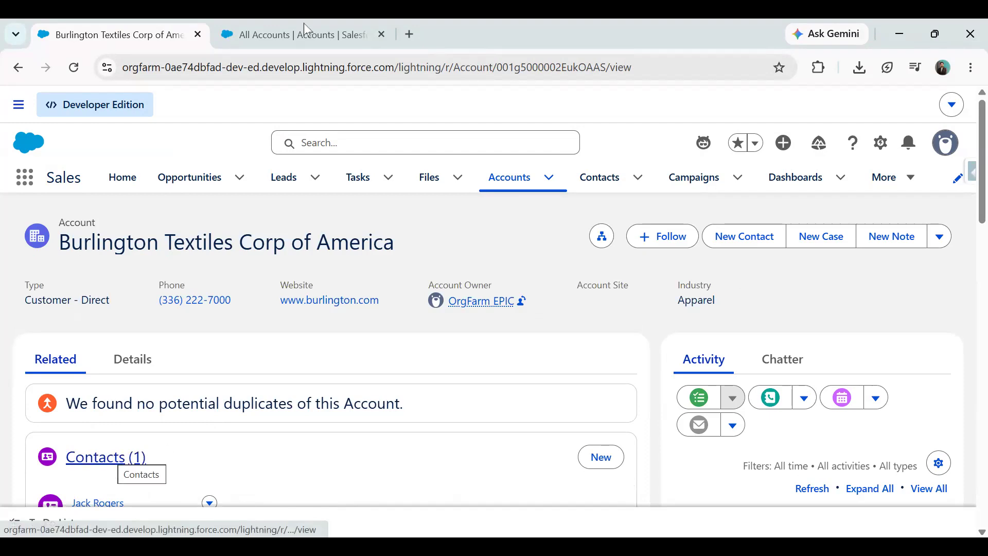
In the other org, start a new account with the Person Account record type and examine its form fields.
left_click(288, 35)
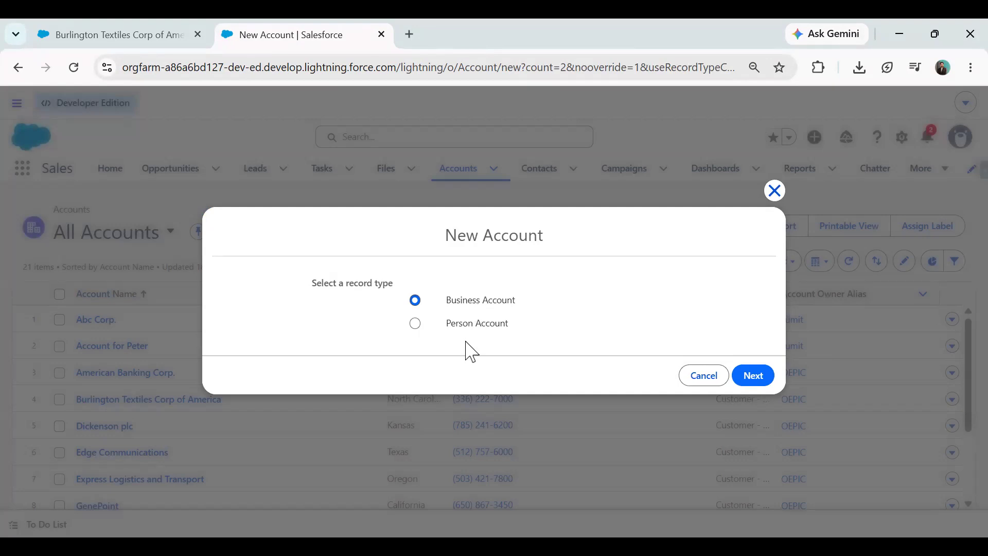
left_click(415, 323)
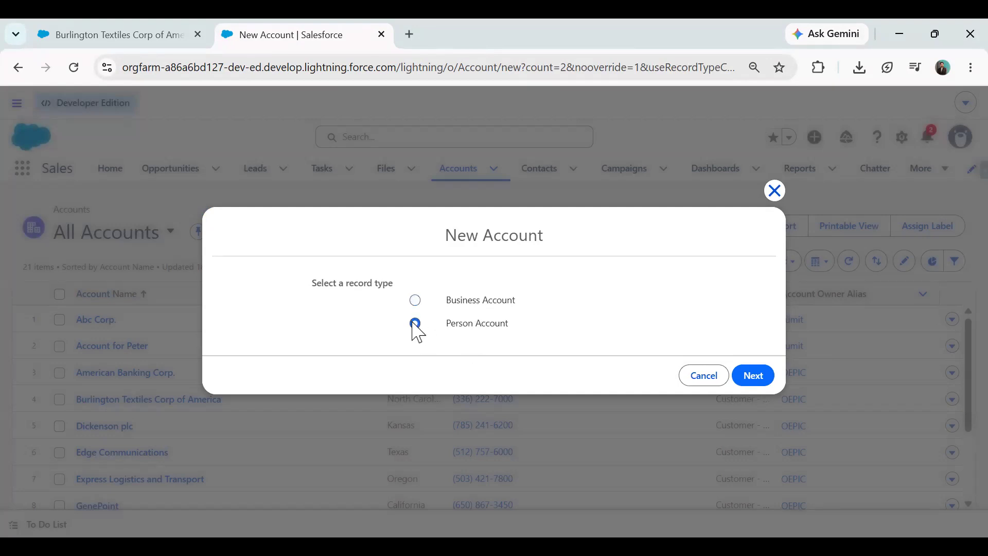
left_click(753, 378)
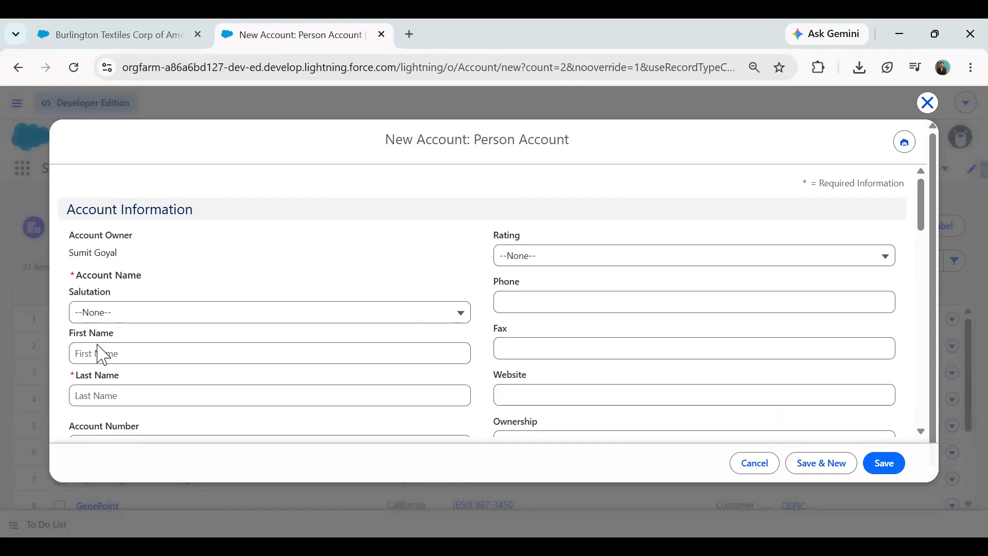
scroll(237, 380, "down", 2)
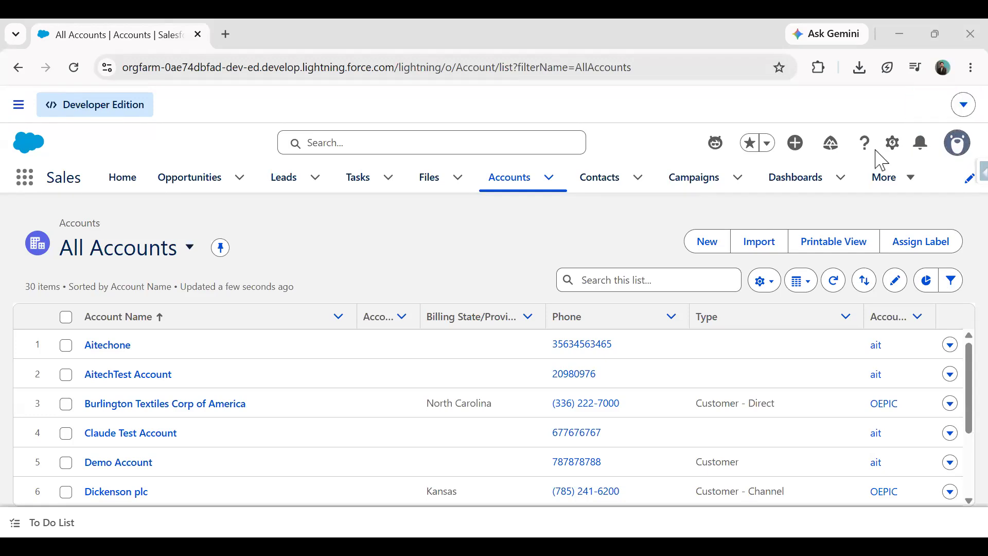
Go to Setup, search for "Person" and open the Person Accounts settings.
left_click(892, 144)
key("Escape")
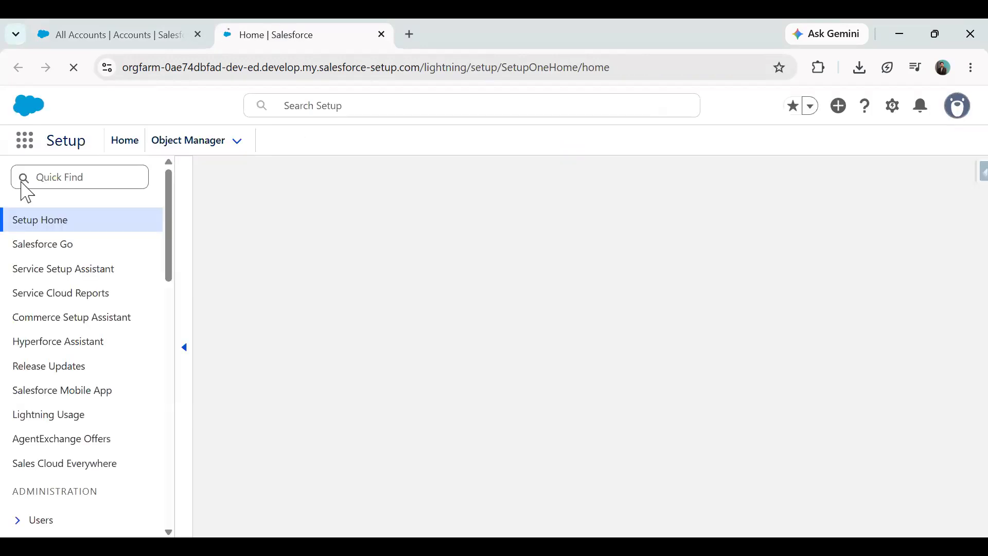
left_click(66, 177)
type("Person")
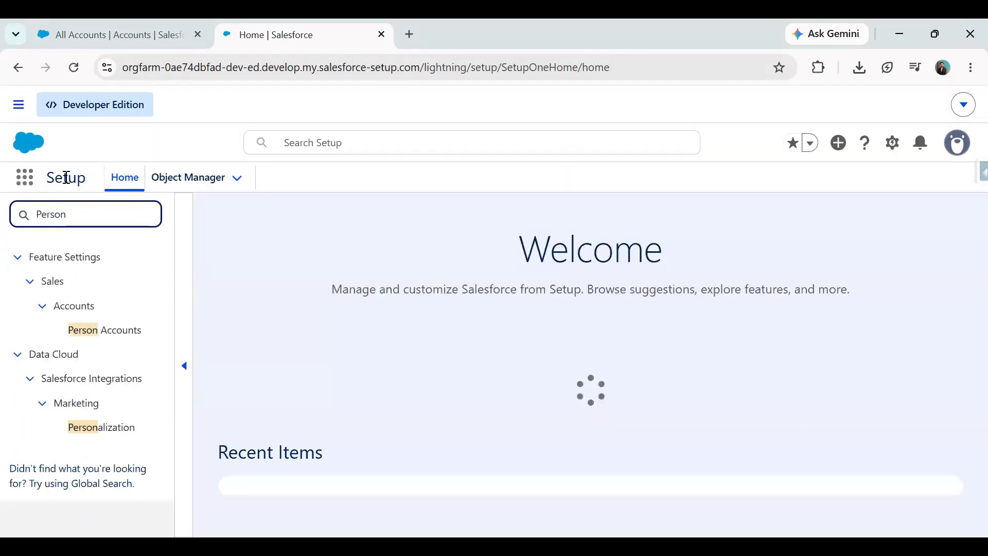
left_click(113, 336)
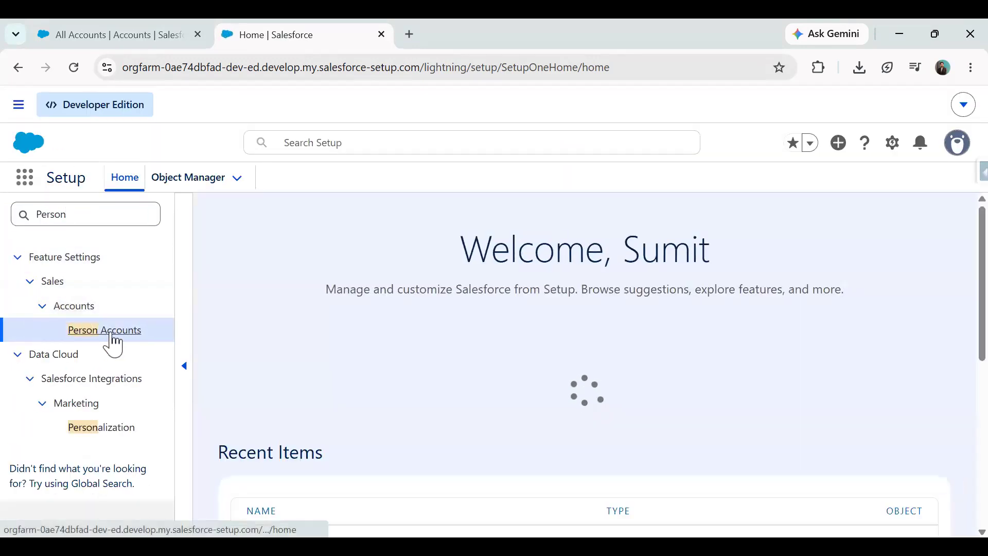
Review the Set Up Person Accounts requirements and read the org impacts under Org Impact Acknowledgement.
scroll(332, 285, "down", 2)
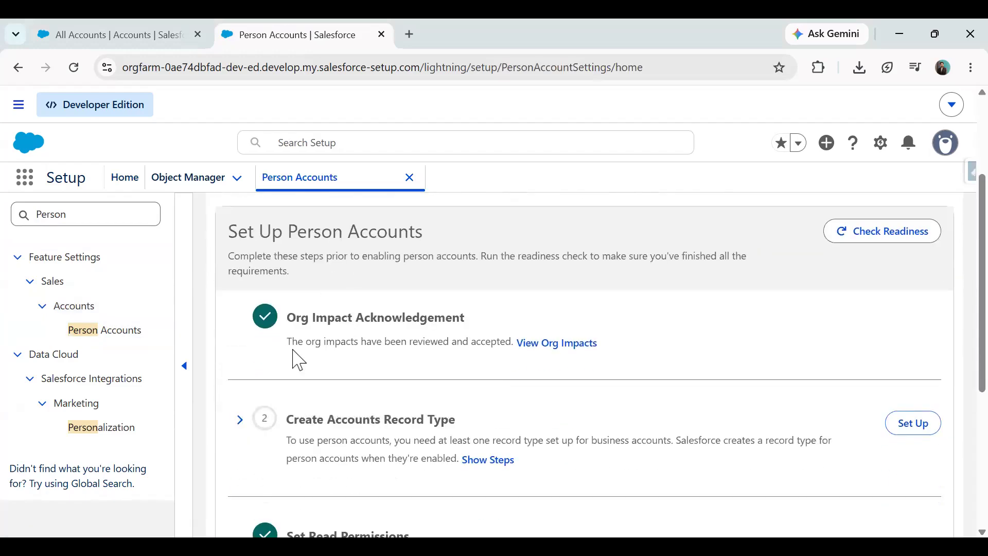
left_click_drag(233, 235, 403, 235)
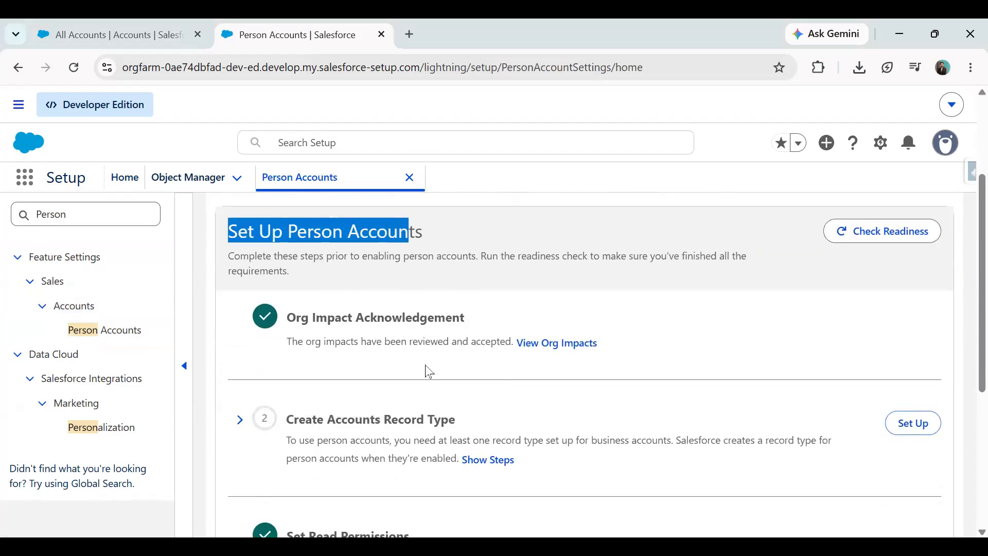
scroll(427, 370, "down", 5)
scroll(430, 371, "up", 6)
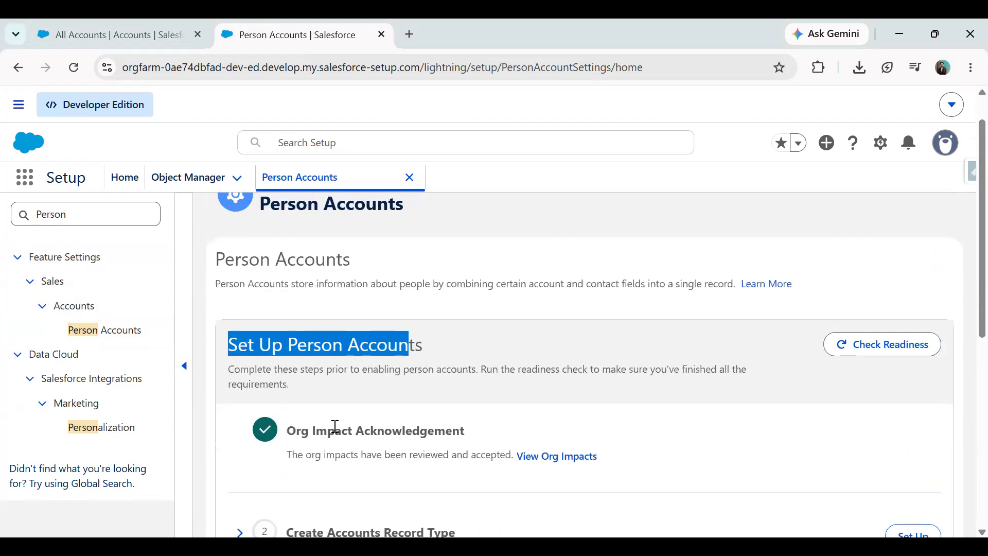
left_click_drag(286, 431, 472, 442)
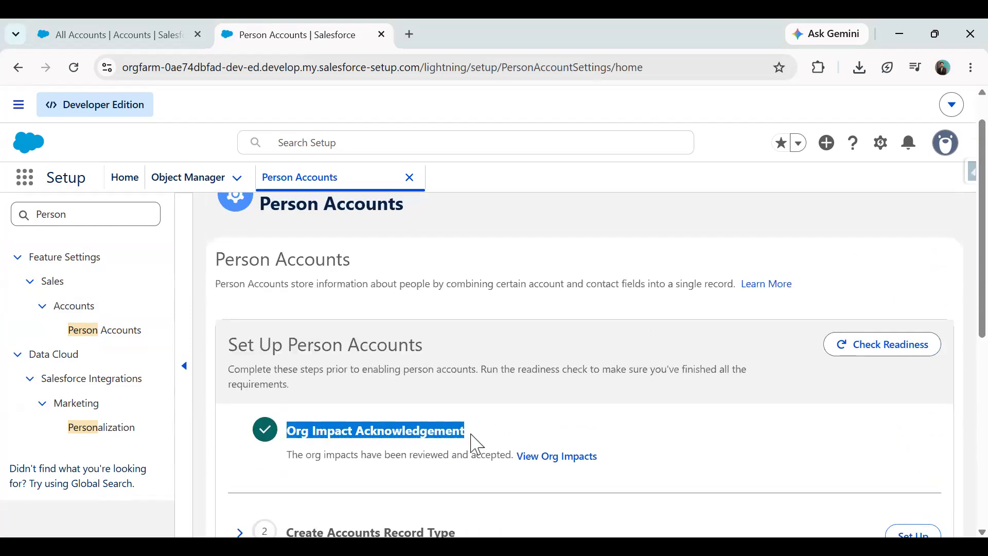
left_click(554, 458)
scroll(375, 371, "down", 2)
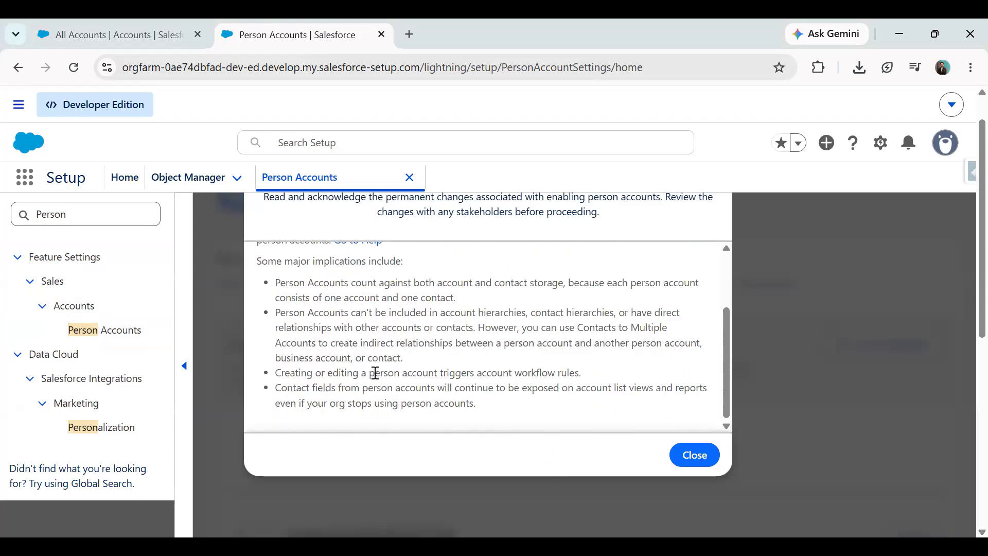
scroll(375, 372, "up", 2)
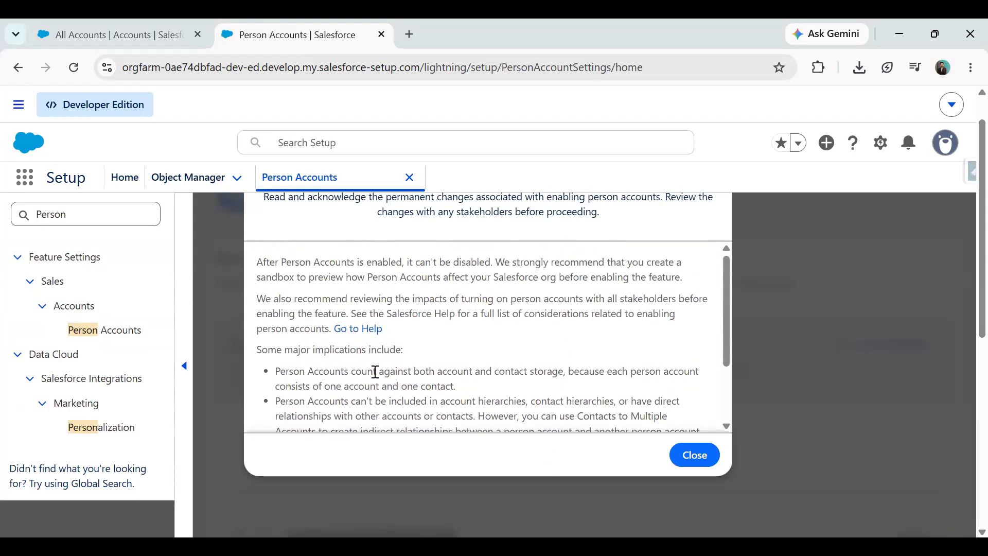
left_click(696, 456)
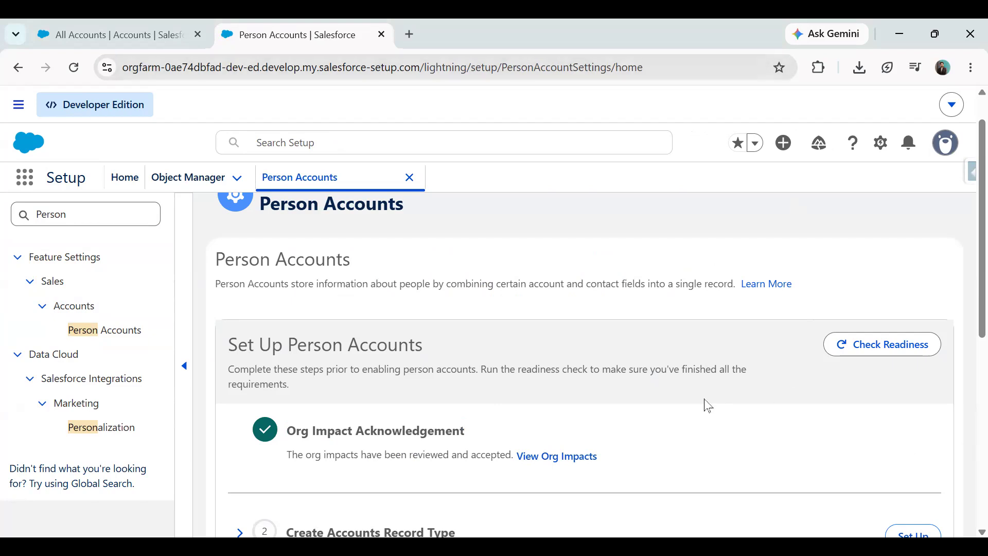
Open the Account object's record types from the Create Accounts Record Type requirement and collapse the Setup navigation.
scroll(514, 433, "down", 3)
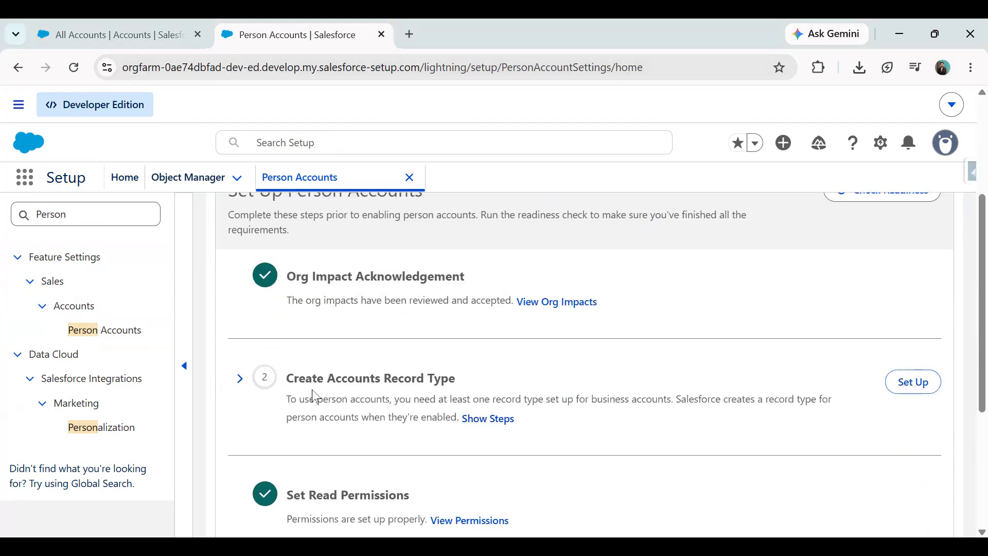
left_click_drag(292, 380, 451, 379)
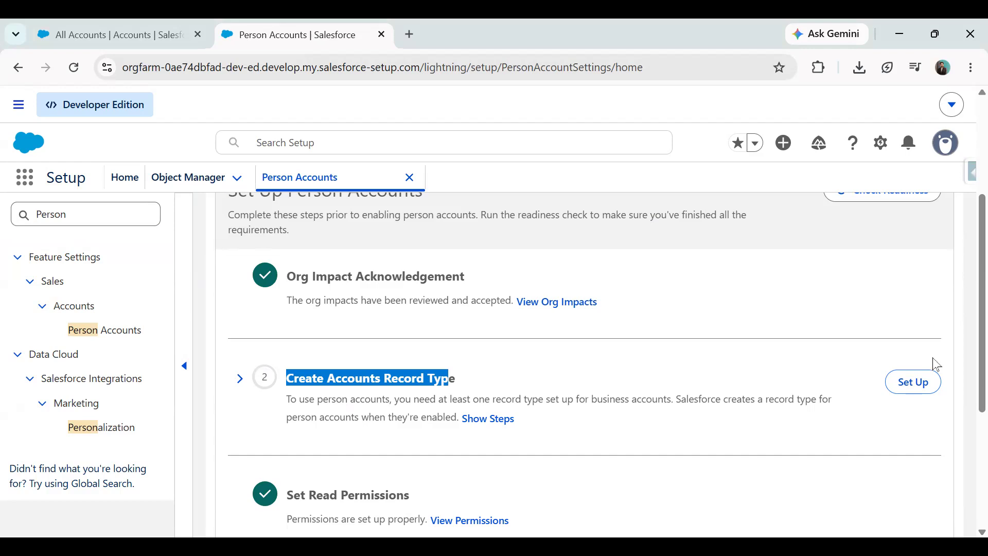
left_click(915, 387)
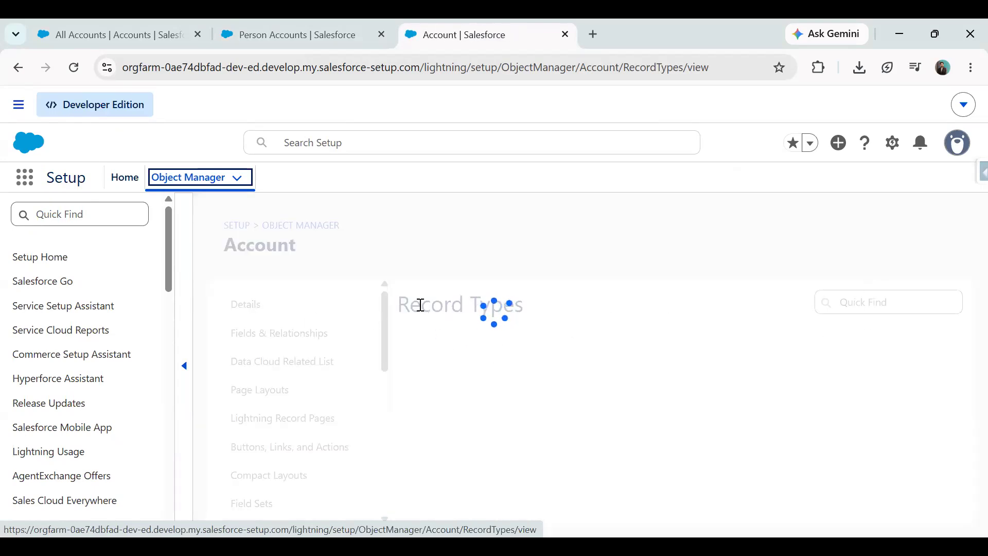
left_click(196, 356)
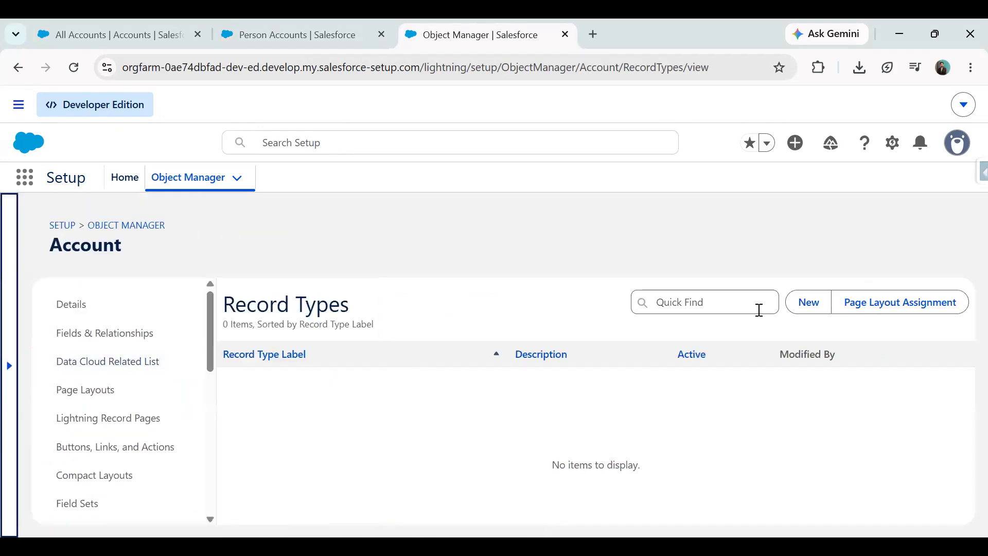
Create an Account record type labelled Business Account, based on Master and active, and proceed to its page layout assignment.
left_click(808, 303)
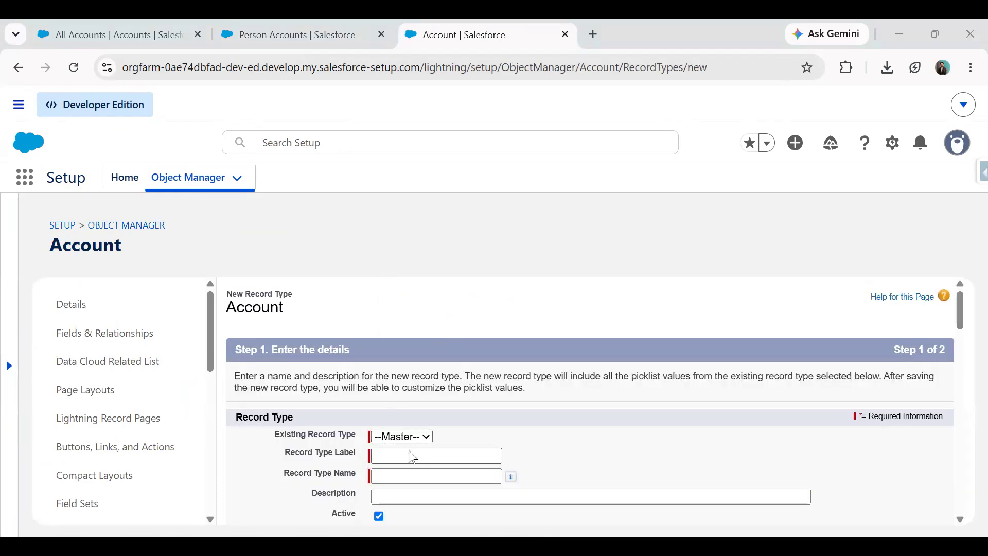
left_click(410, 452)
type("Busi")
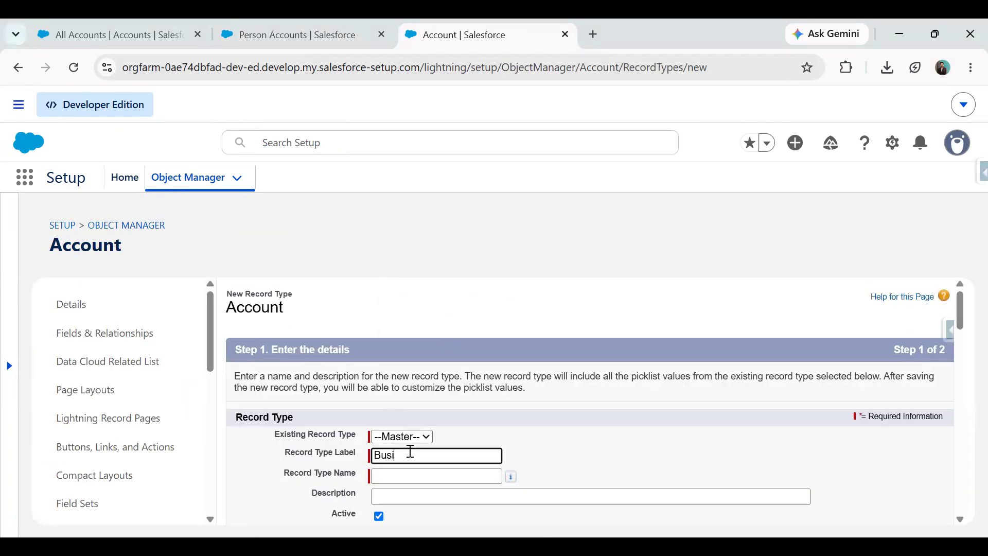
type("ness Account")
key("Tab")
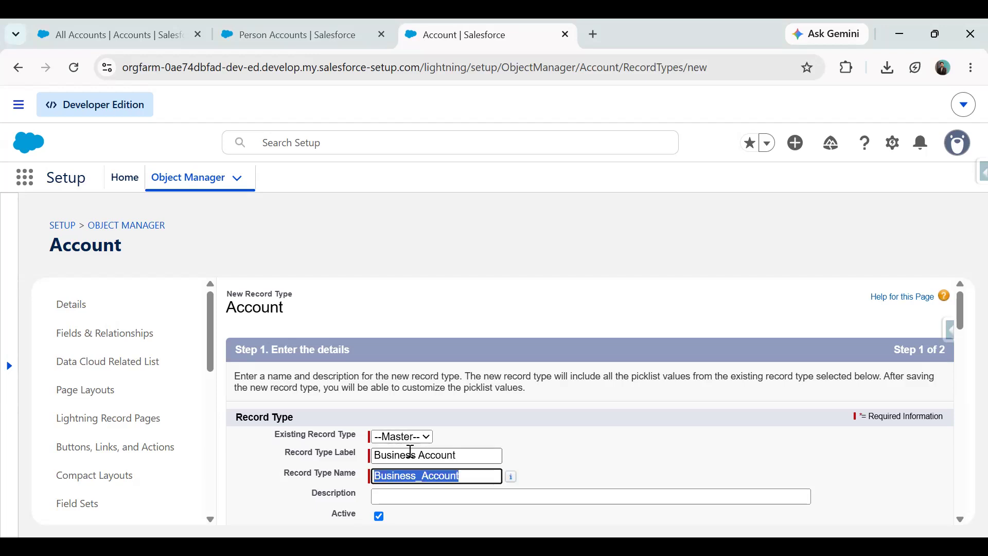
scroll(717, 516, "down", 5)
scroll(790, 457, "down", 10)
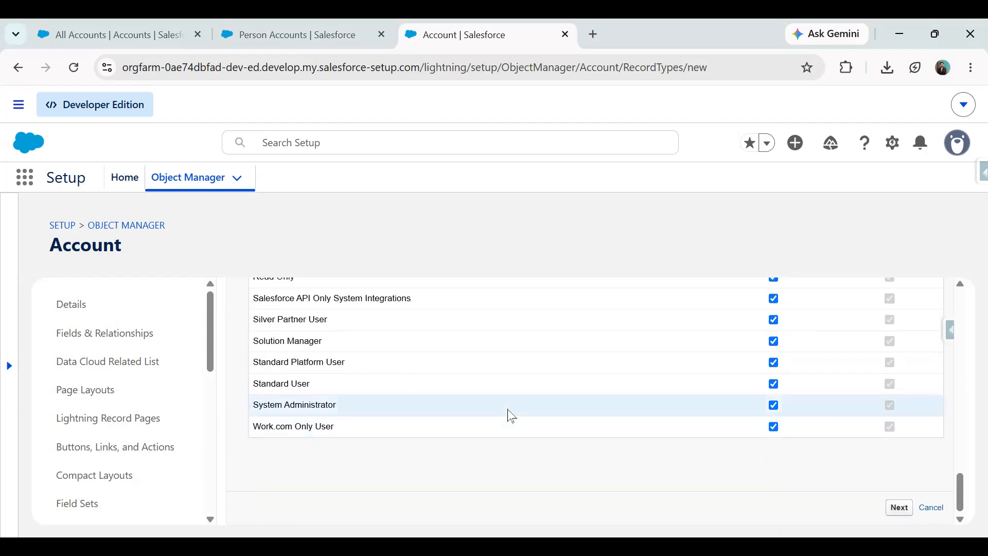
scroll(522, 399, "down", 3)
scroll(473, 338, "up", 1)
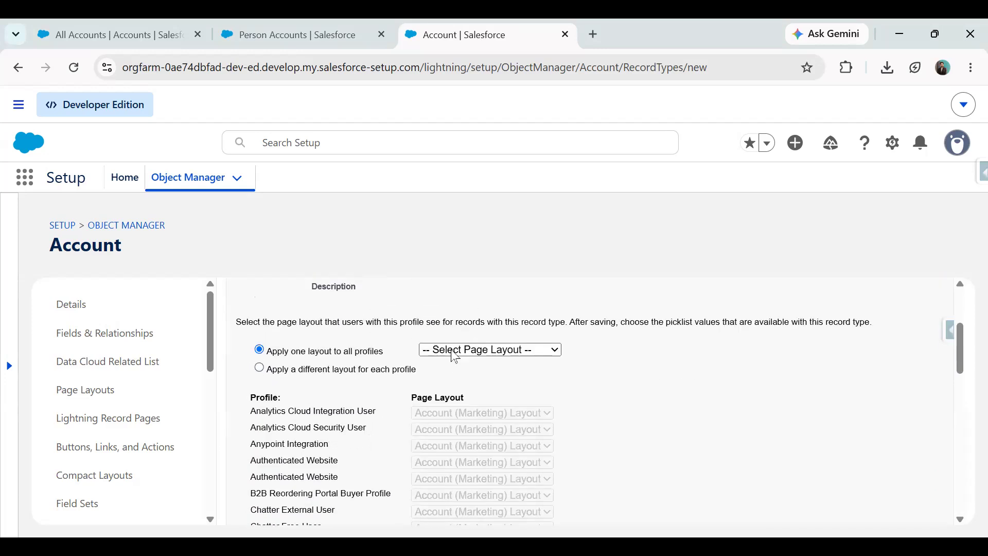
Apply one page layout to all profiles for the new record type and save it.
left_click(476, 349)
left_click(450, 433)
scroll(598, 427, "down", 5)
scroll(598, 427, "down", 5)
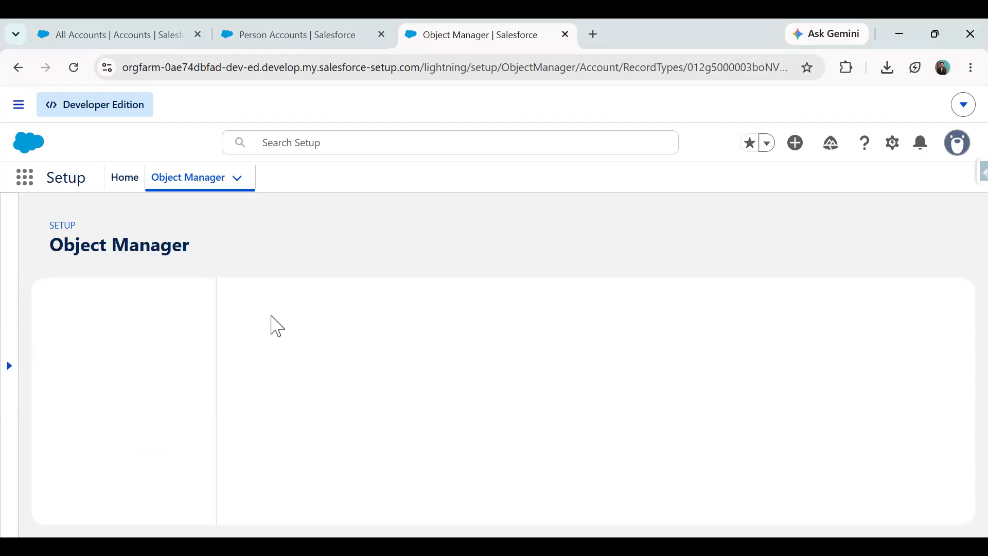
Return to the Person Accounts setup, reload it and check the status of its requirements.
left_click(278, 35)
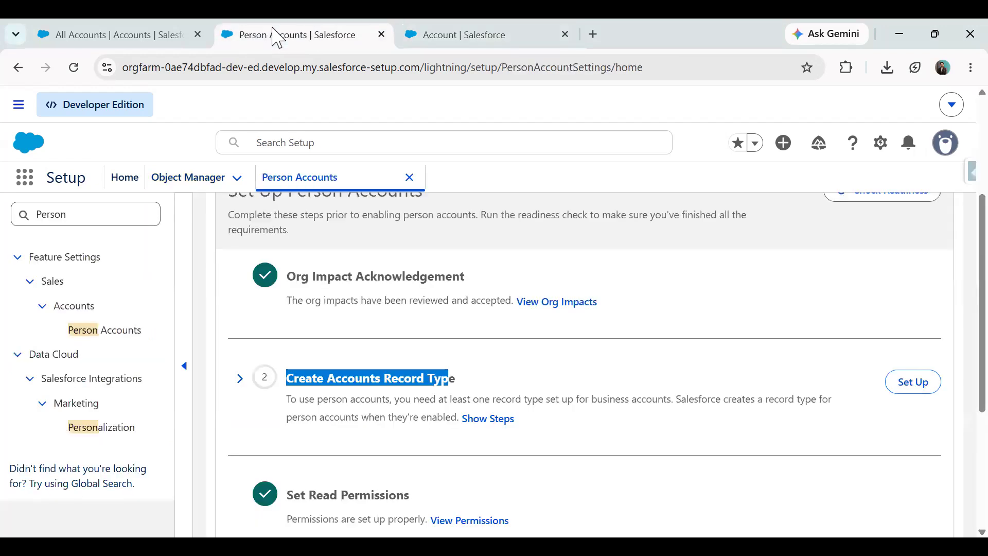
left_click(73, 67)
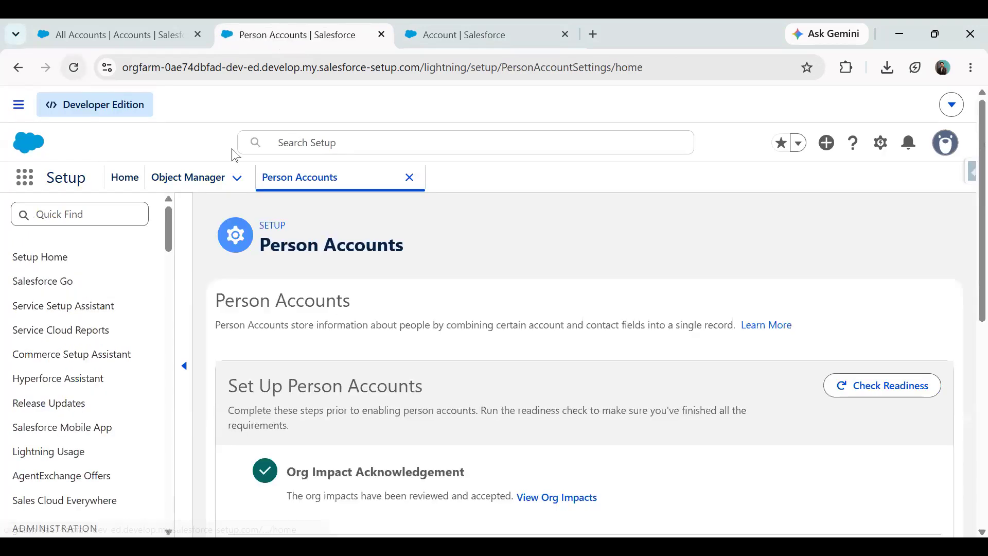
scroll(276, 335, "down", 3)
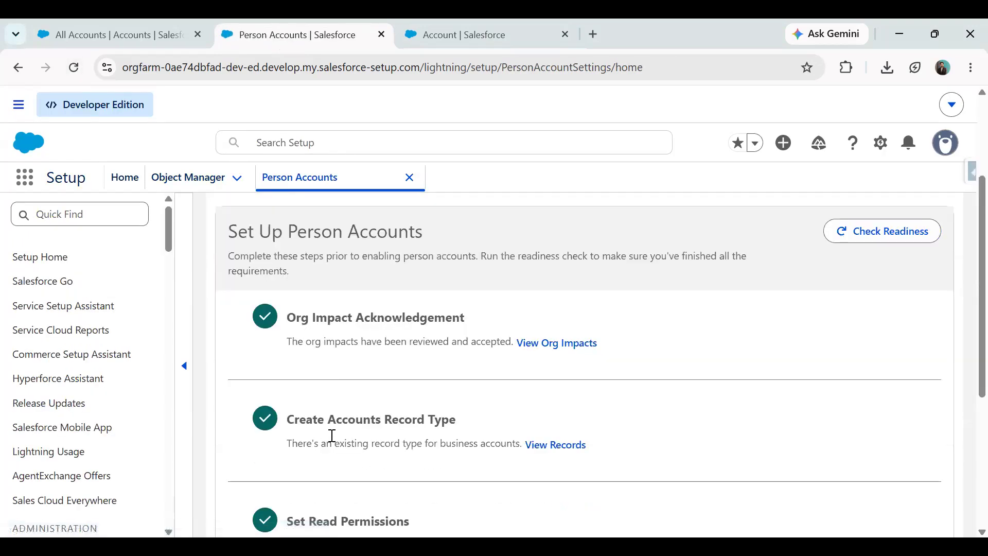
scroll(369, 417, "down", 3)
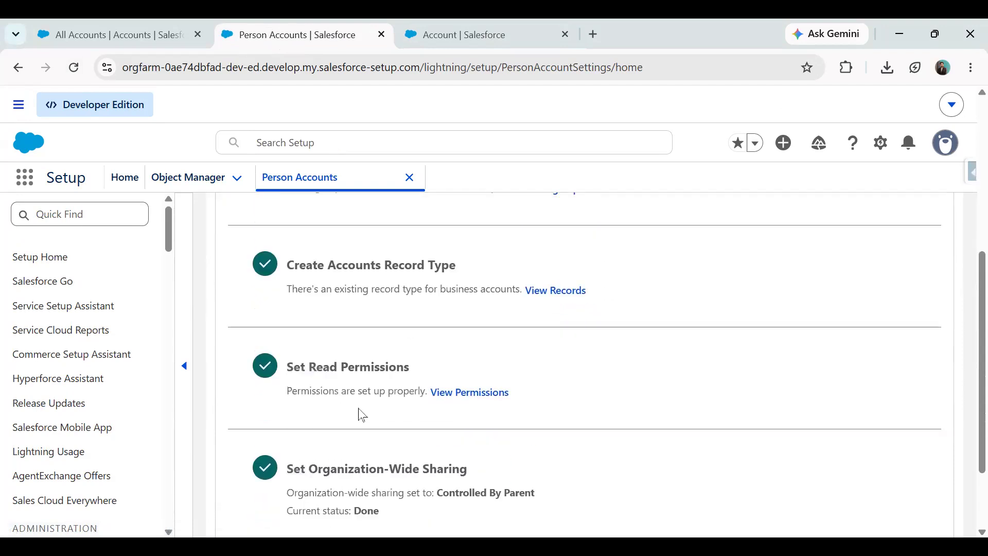
Open the System Administrator profile from the Set Read Permissions requirement, filtering the profile list to names starting with S.
left_click_drag(307, 368, 397, 365)
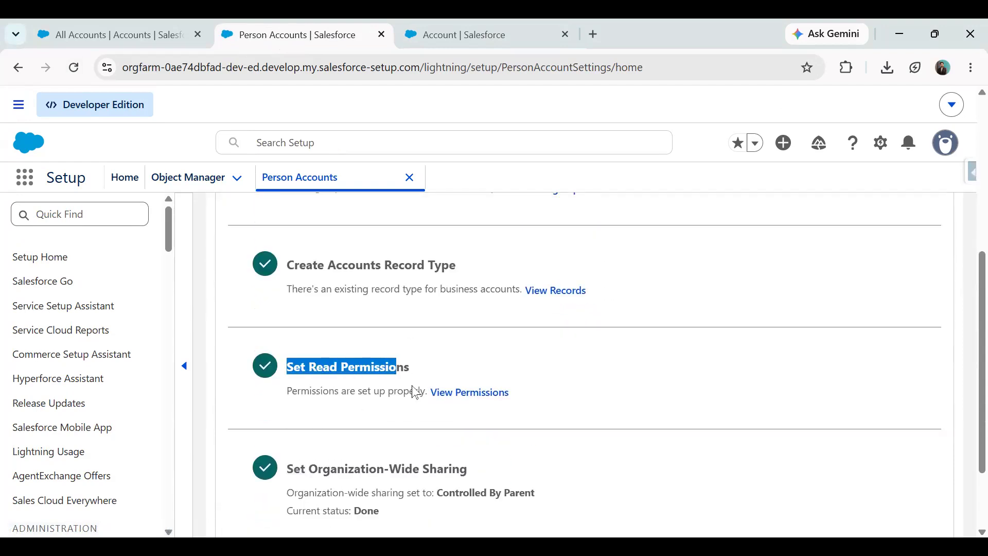
left_click(464, 396)
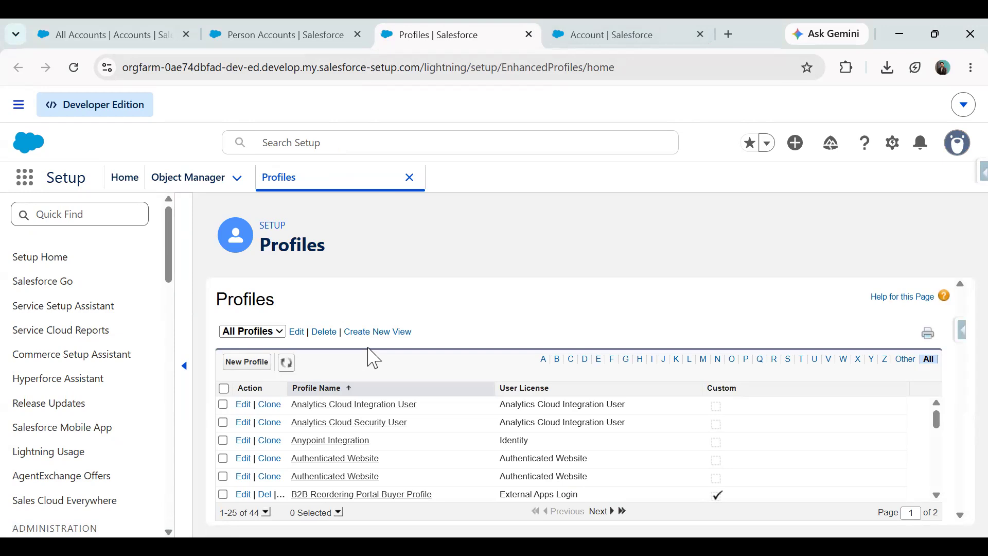
left_click(788, 360)
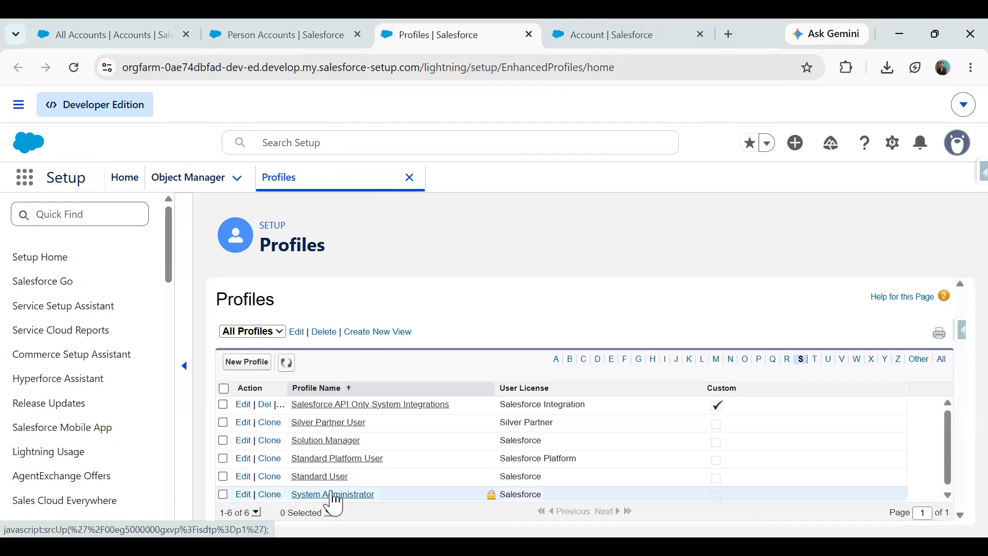
left_click(335, 495)
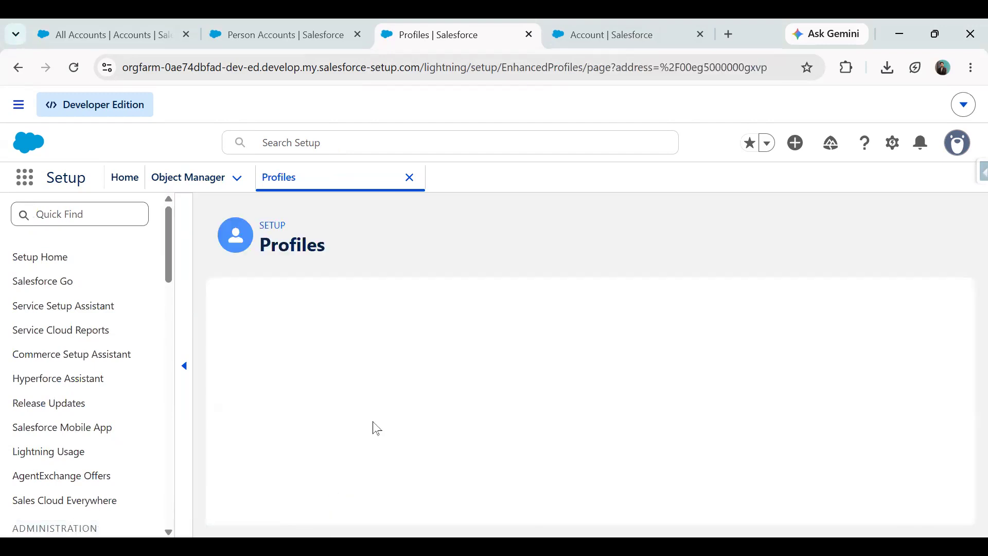
Find the Record Type Settings section of the System Administrator profile and open the Accounts record type settings for editing.
scroll(377, 428, "down", 20)
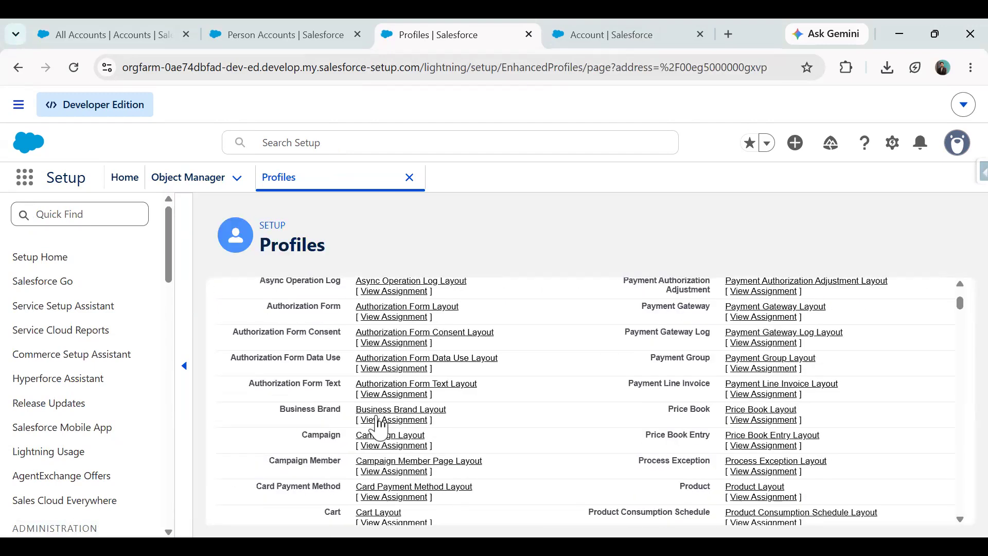
scroll(377, 428, "down", 20)
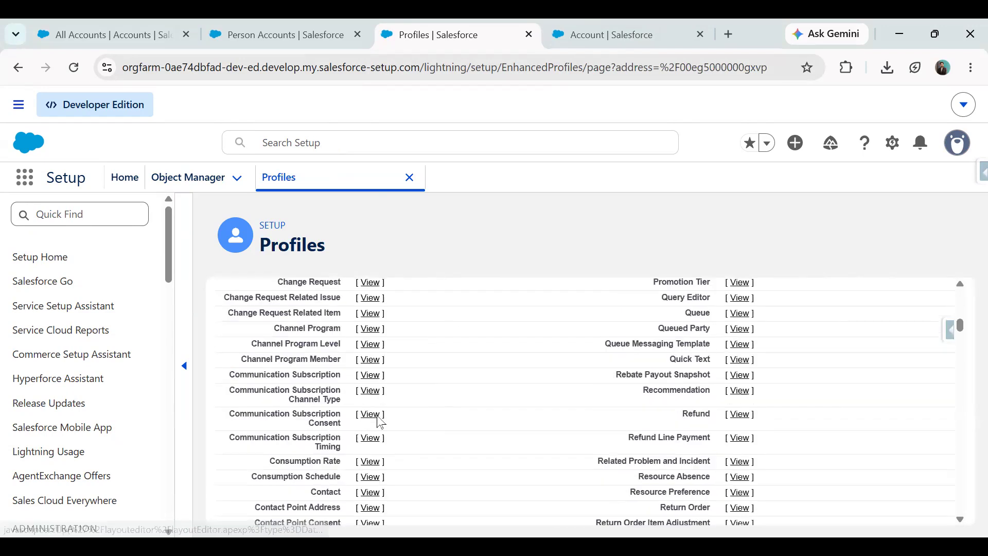
scroll(380, 421, "down", 10)
scroll(378, 418, "up", 2)
scroll(378, 417, "down", 2)
scroll(378, 417, "down", 15)
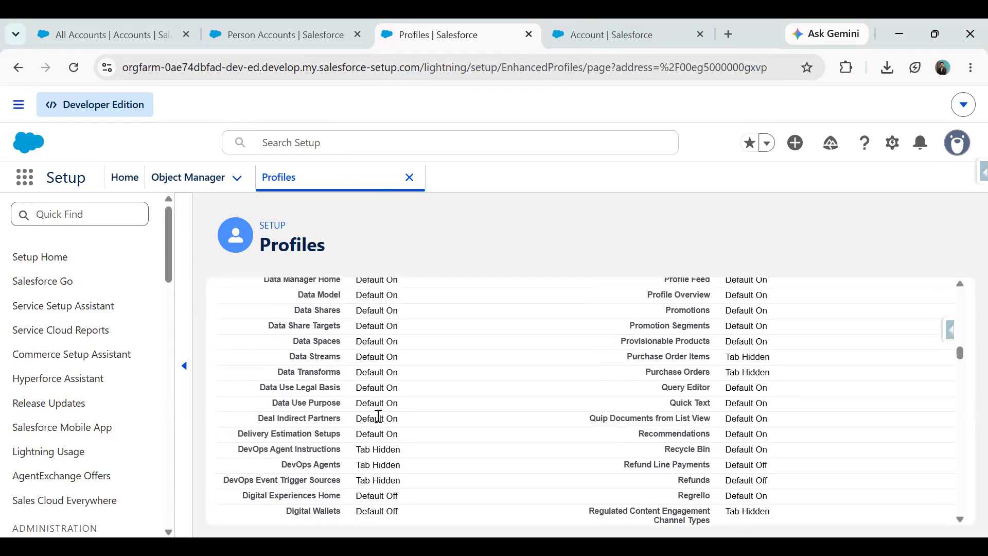
scroll(378, 415, "down", 18)
scroll(377, 414, "up", 7)
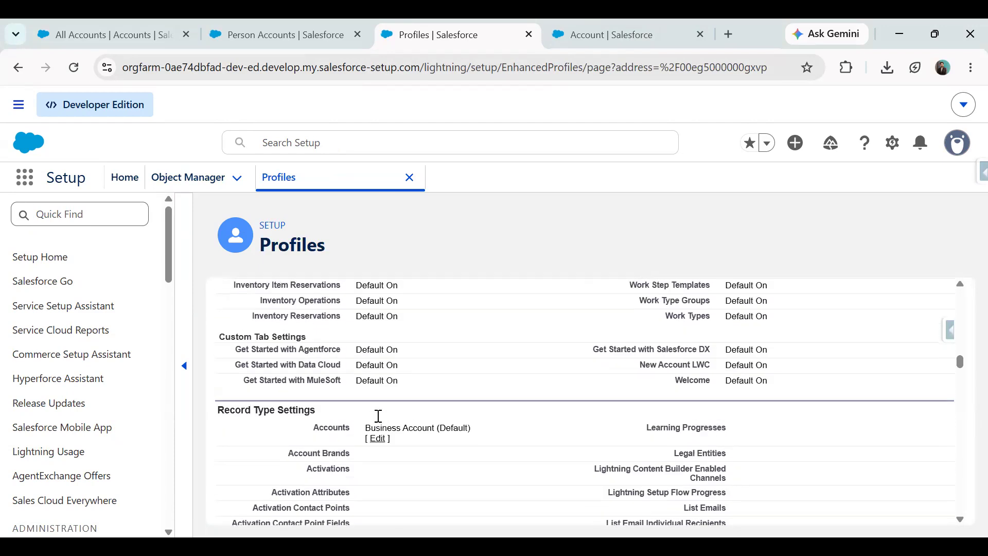
left_click_drag(315, 427, 364, 447)
left_click(377, 440)
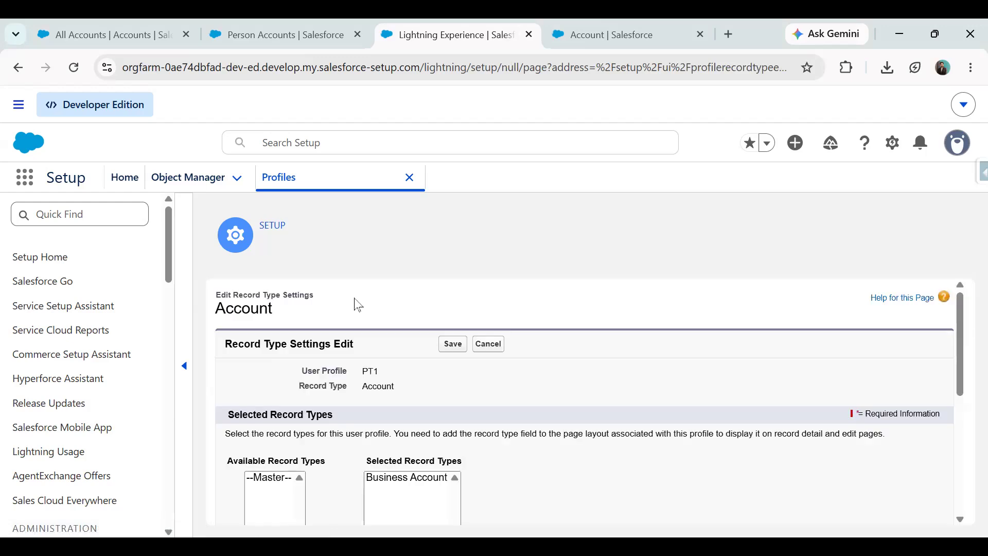
Review the profile's available and selected Account record types, and leave the settings without saving.
scroll(406, 399, "down", 2)
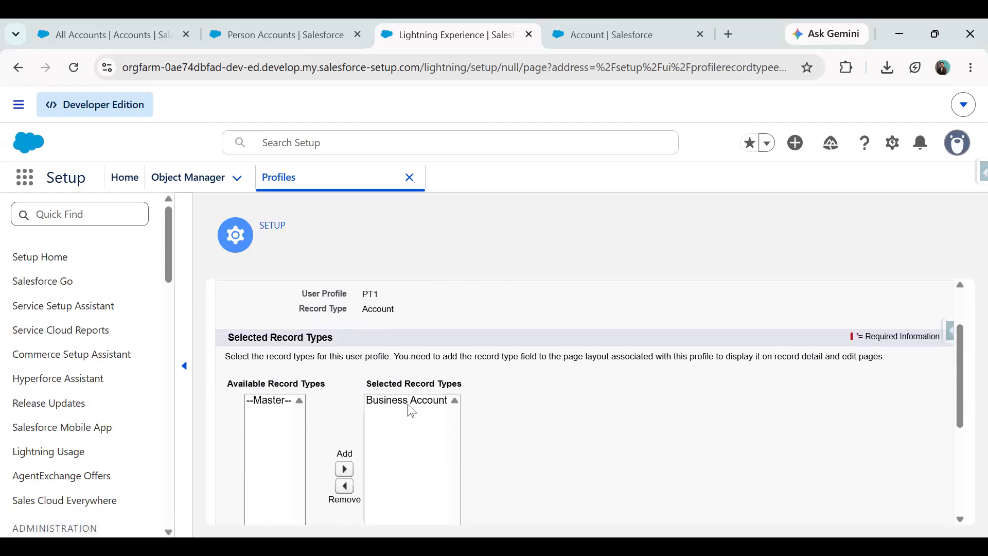
scroll(394, 411, "up", 2)
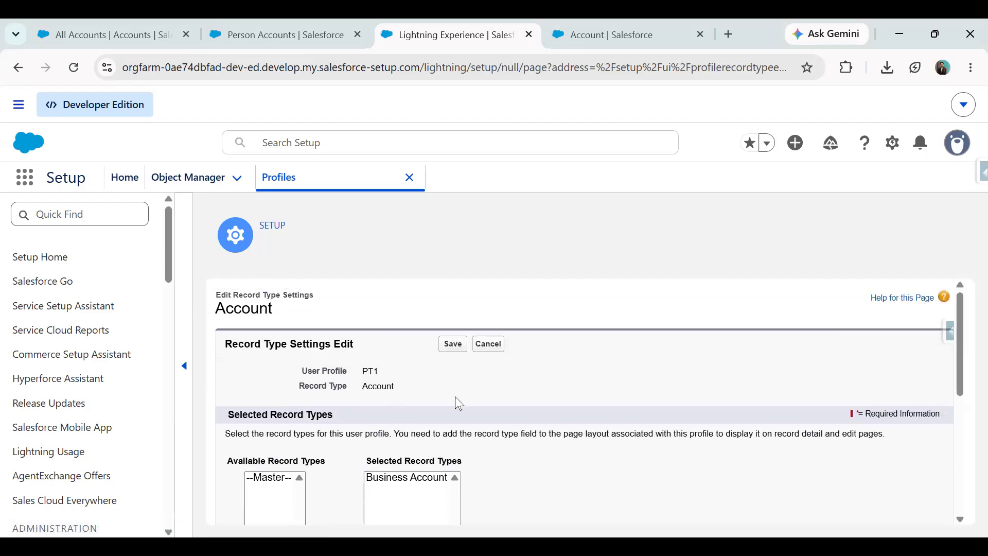
left_click(489, 344)
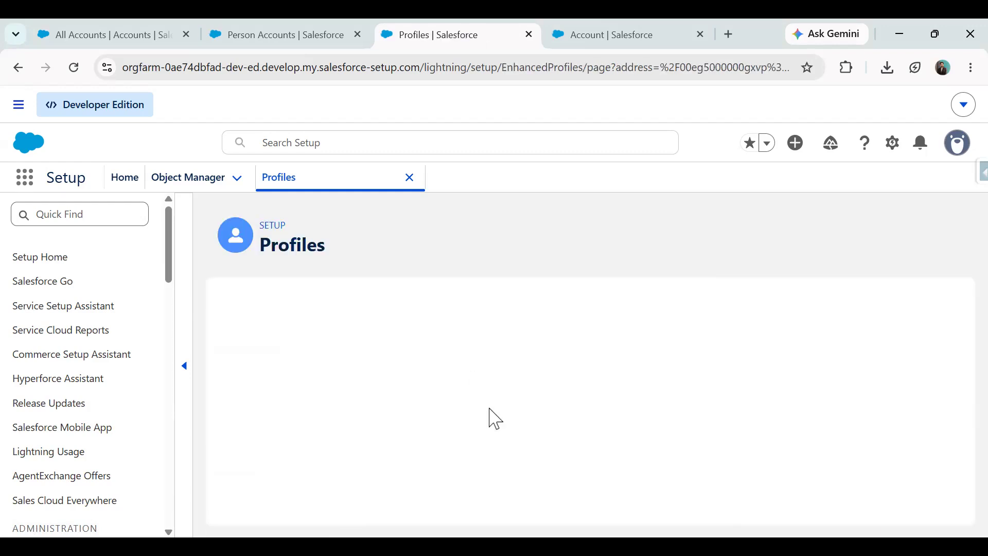
Return to the Person Accounts setup and review the requirements, including the organization-wide sharing setting and its current status.
left_click(273, 34)
scroll(597, 373, "down", 3)
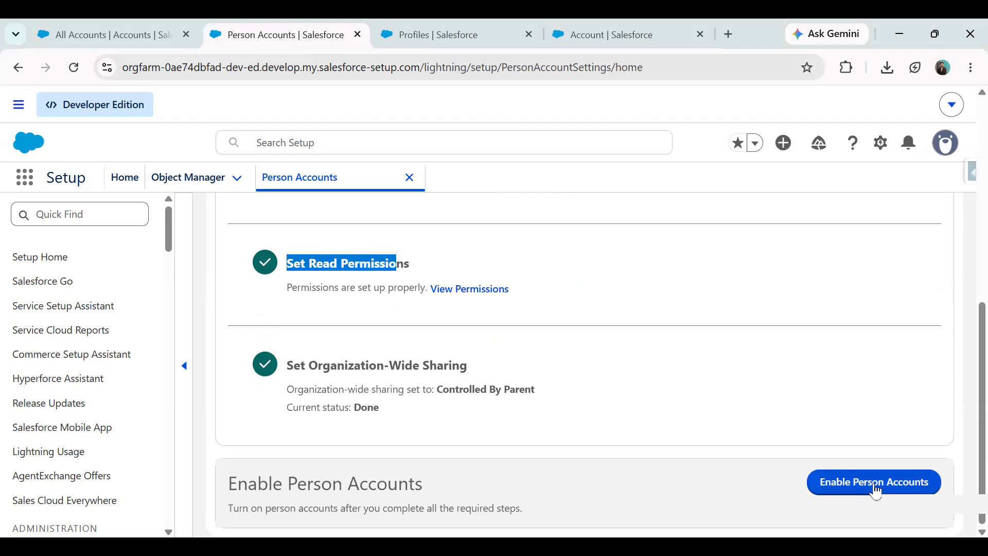
scroll(630, 390, "up", 5)
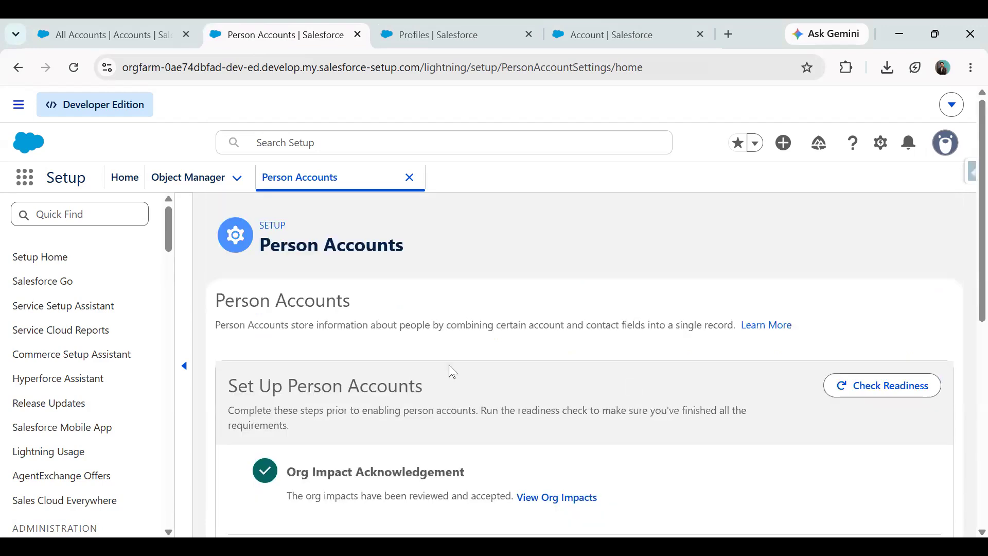
scroll(506, 404, "down", 7)
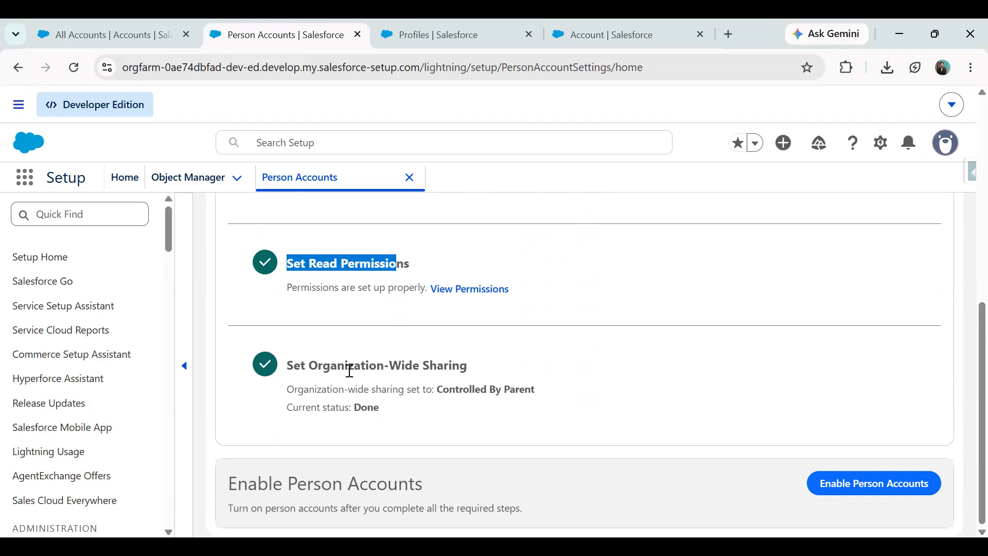
left_click_drag(290, 364, 455, 367)
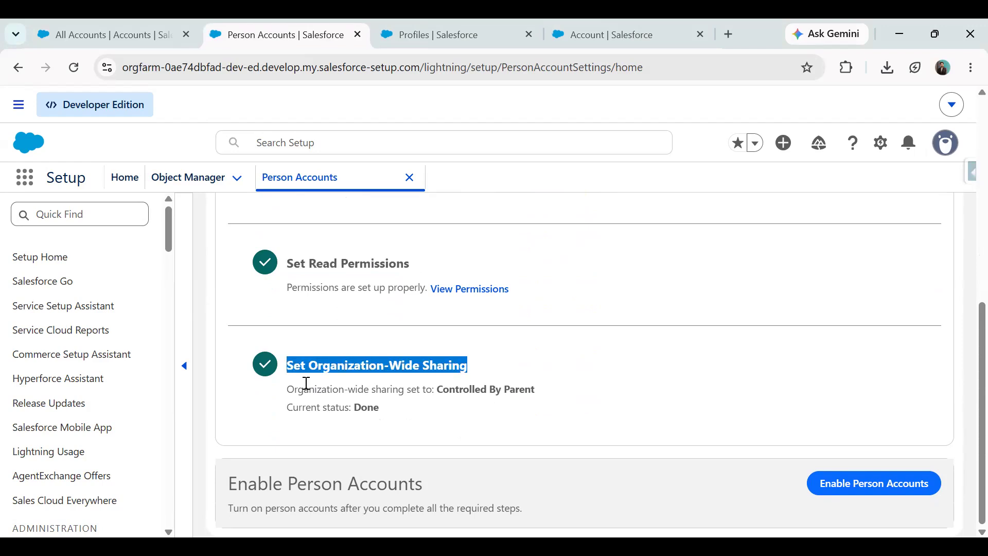
left_click_drag(296, 388, 433, 398)
left_click_drag(287, 408, 399, 409)
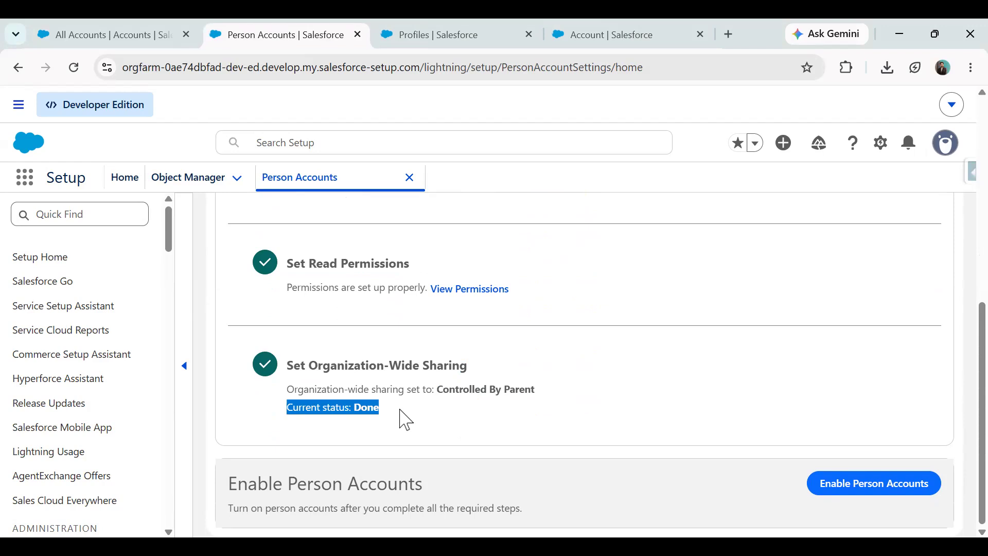
In the browser tab showing the Account record type, go to Setup Home, search for Sharing Settings and open that page.
left_click(584, 32)
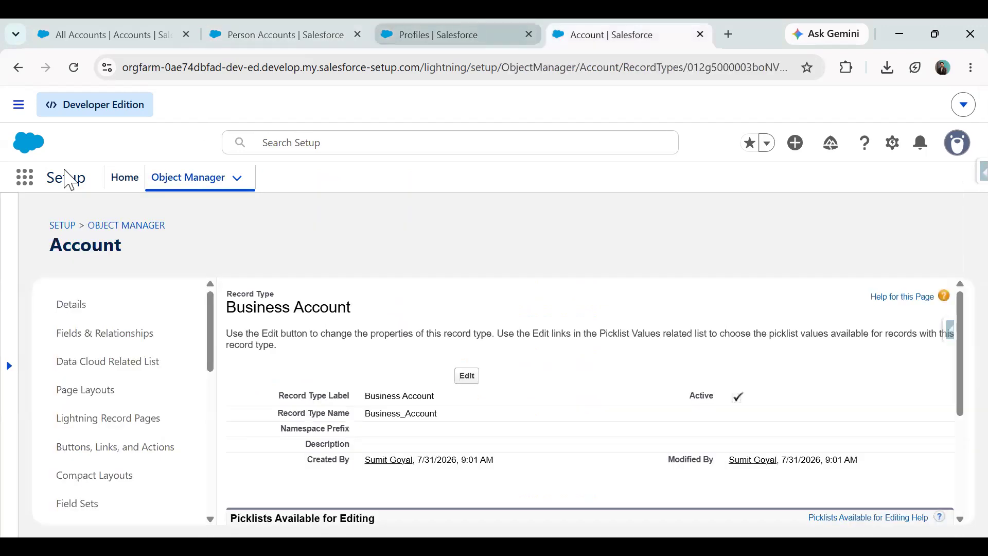
left_click(123, 179)
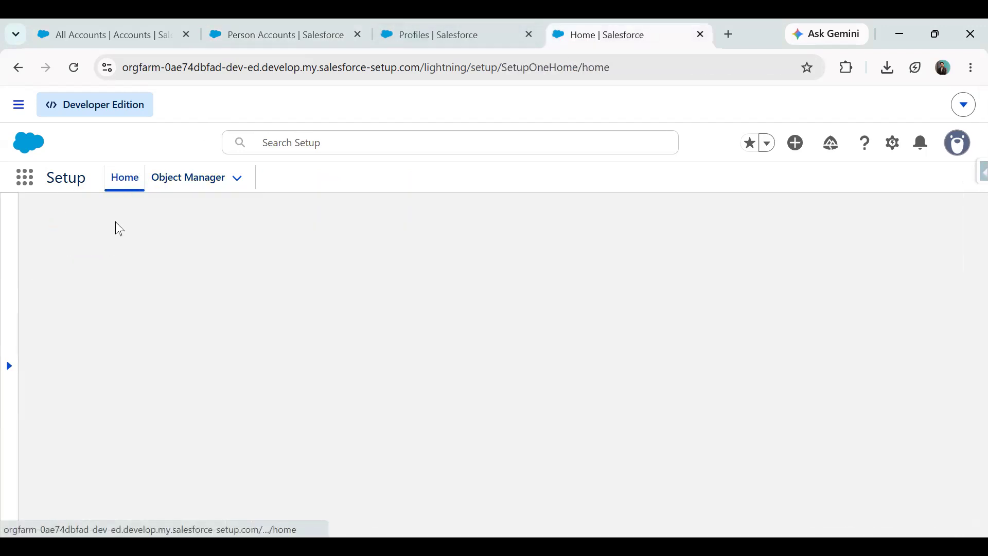
left_click(76, 212)
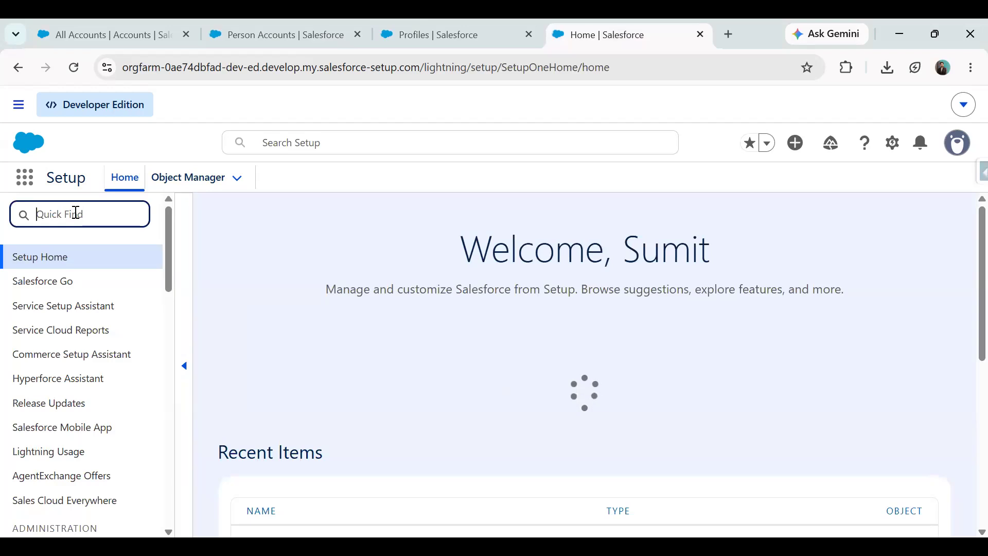
type("Sharing Se")
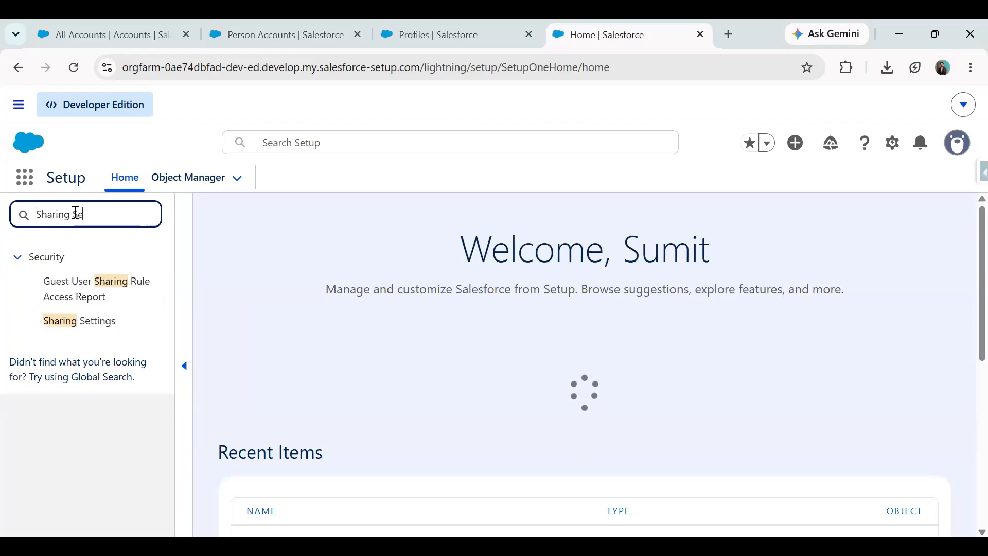
type("ttings")
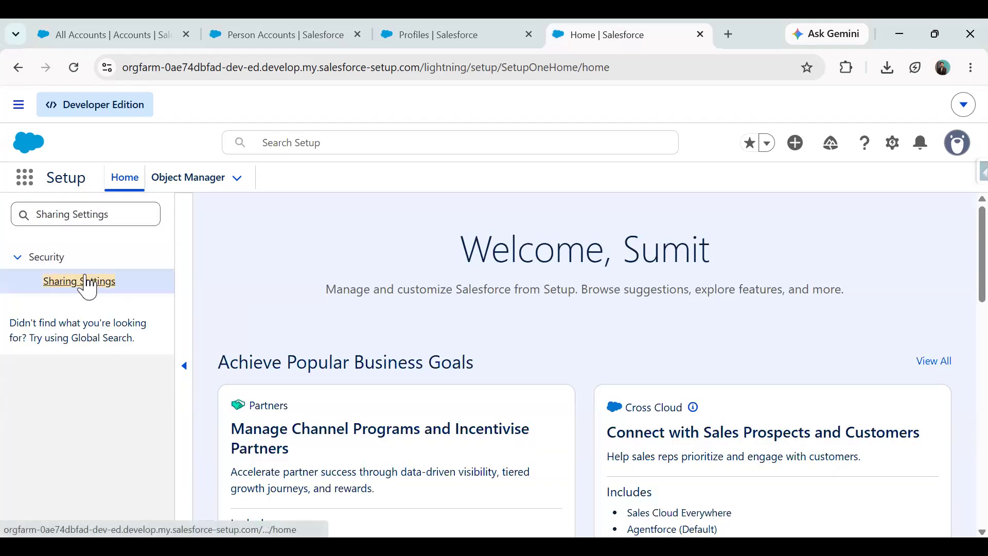
left_click(86, 281)
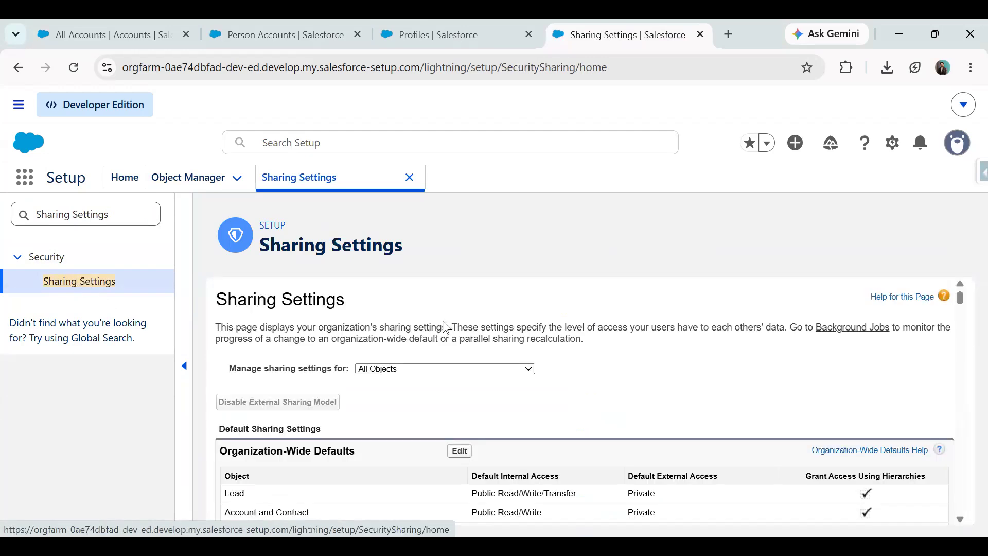
Check the default internal access of the Contact object in the Organization-Wide Defaults.
scroll(445, 327, "down", 5)
scroll(291, 335, "up", 3)
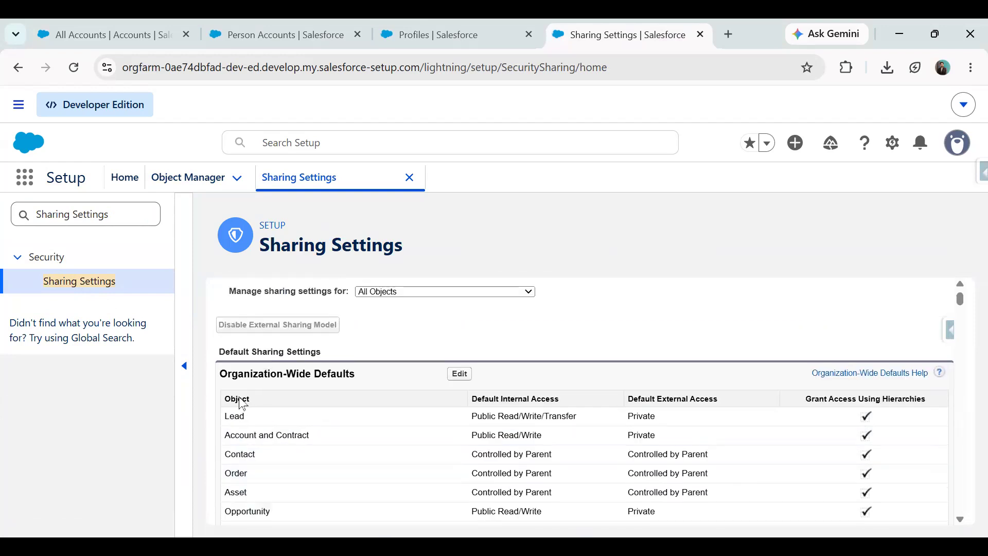
left_click_drag(470, 455, 544, 454)
scroll(355, 468, "down", 1)
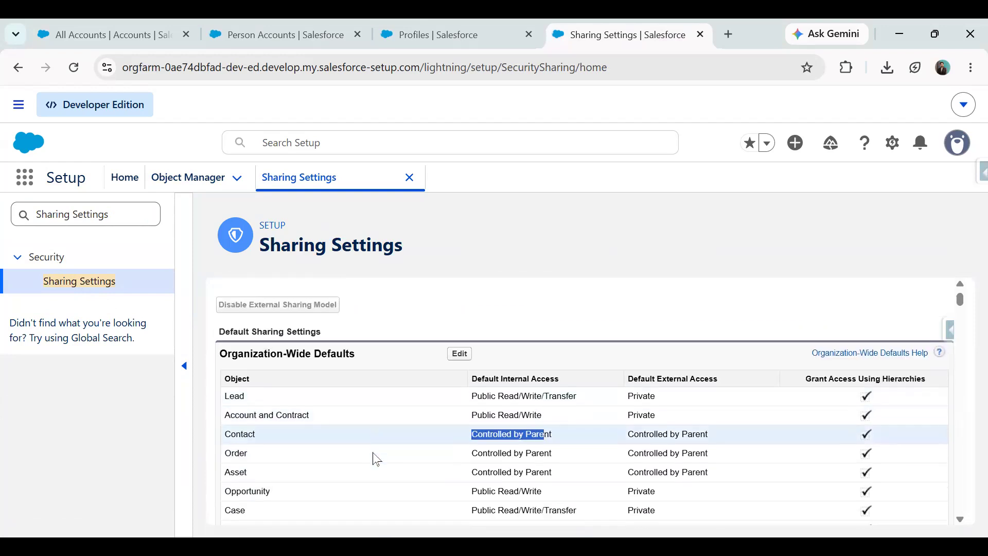
scroll(376, 458, "down", 1)
left_click_drag(472, 435, 542, 436)
left_click_drag(473, 380, 565, 375)
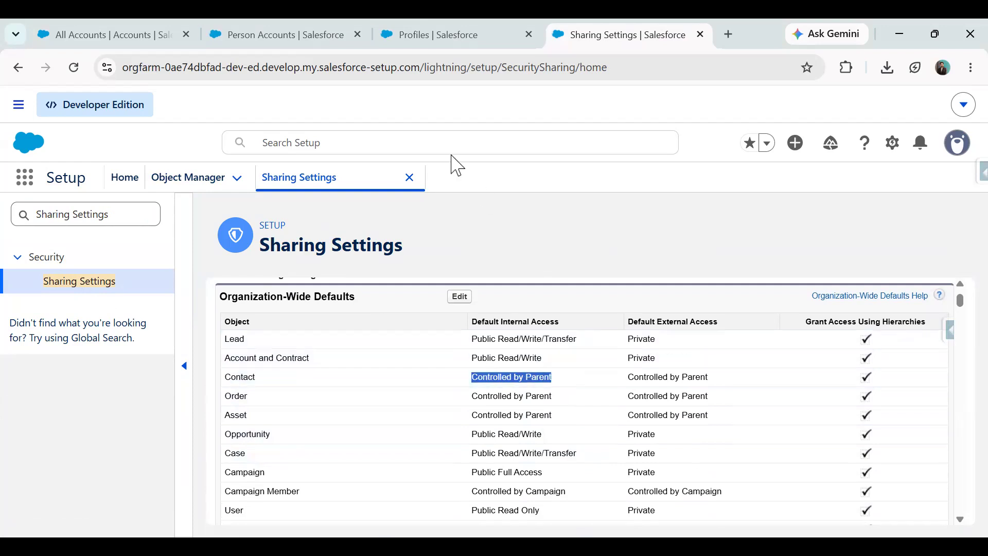
Return to the Person Accounts setup, enable Person Accounts and confirm the irreversible change.
left_click(341, 31)
left_click_drag(438, 387, 531, 389)
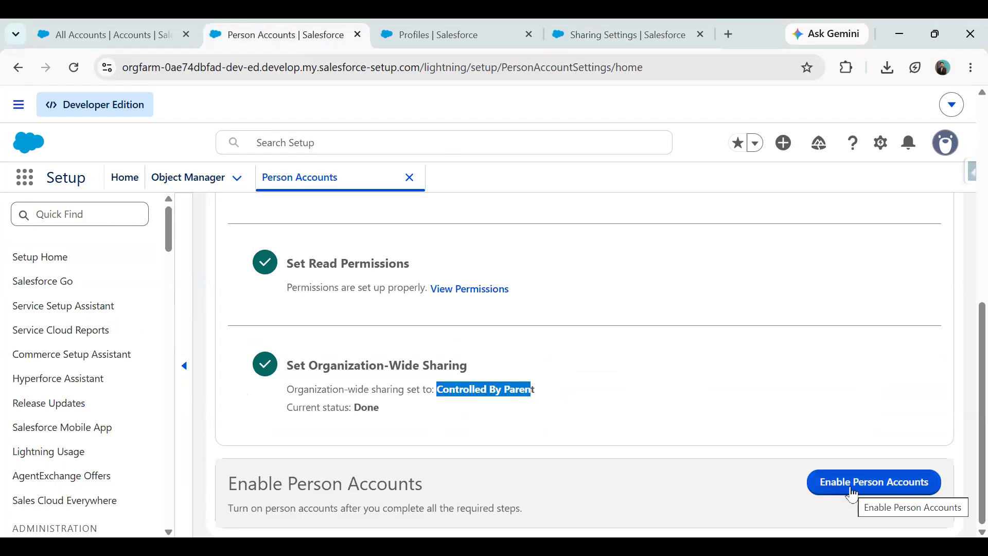
left_click(852, 494)
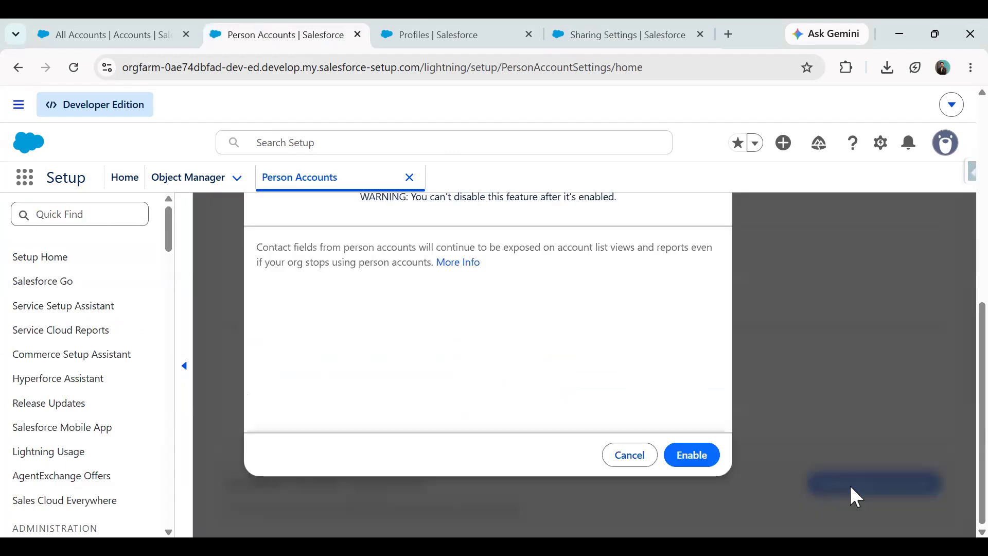
left_click_drag(414, 198, 631, 207)
left_click(691, 455)
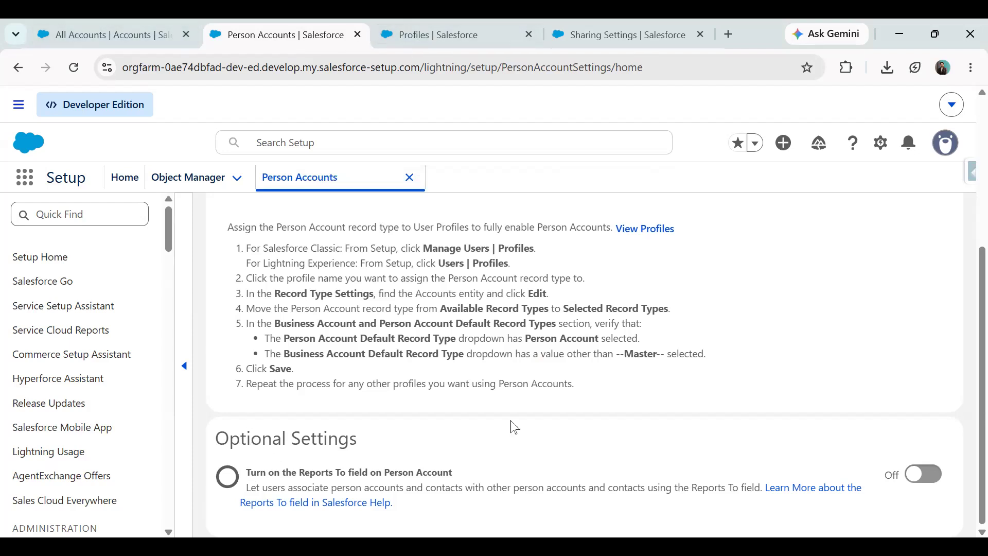
Switch to the System Administrator profile, reload it and open the Accounts entry in Record Type Settings for editing.
key("ctrl+Tab")
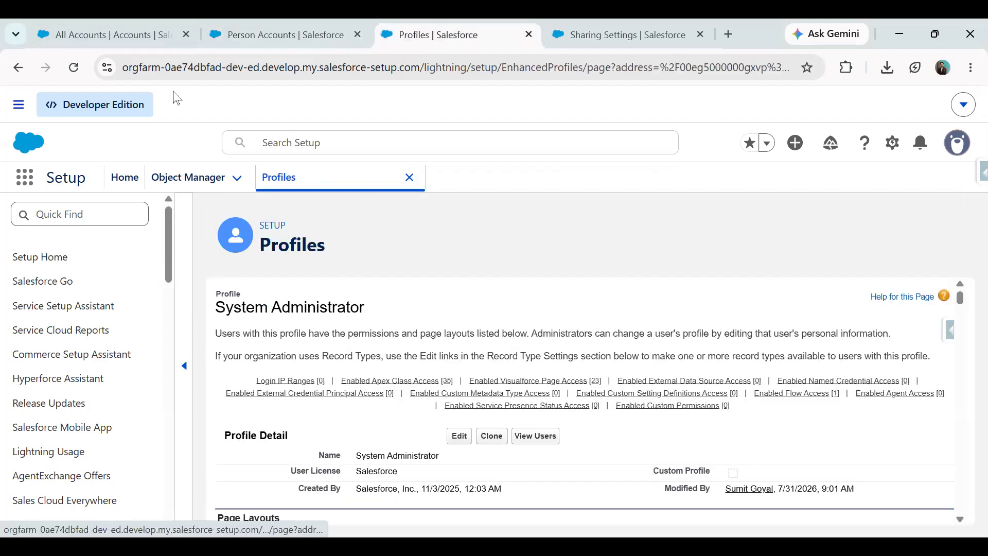
left_click(75, 69)
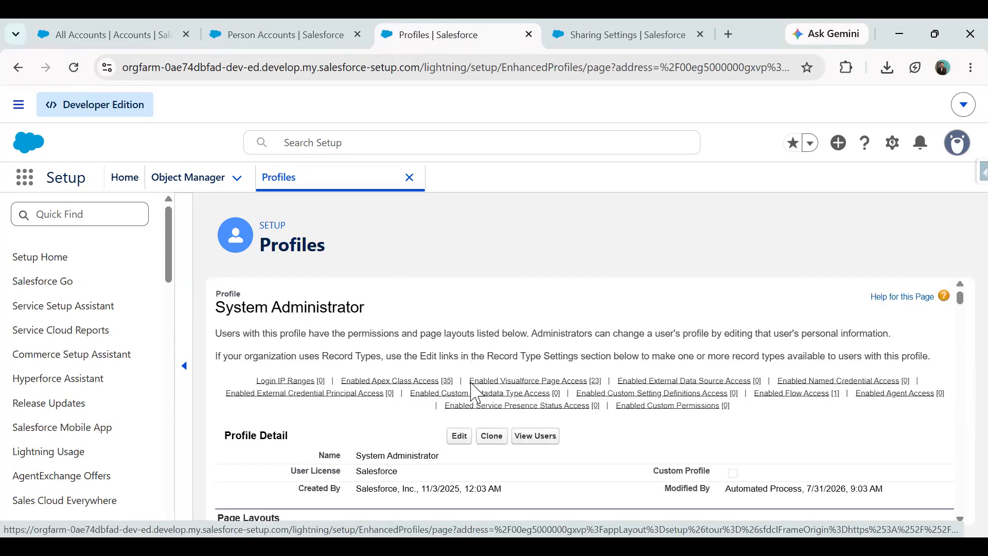
scroll(397, 436, "down", 15)
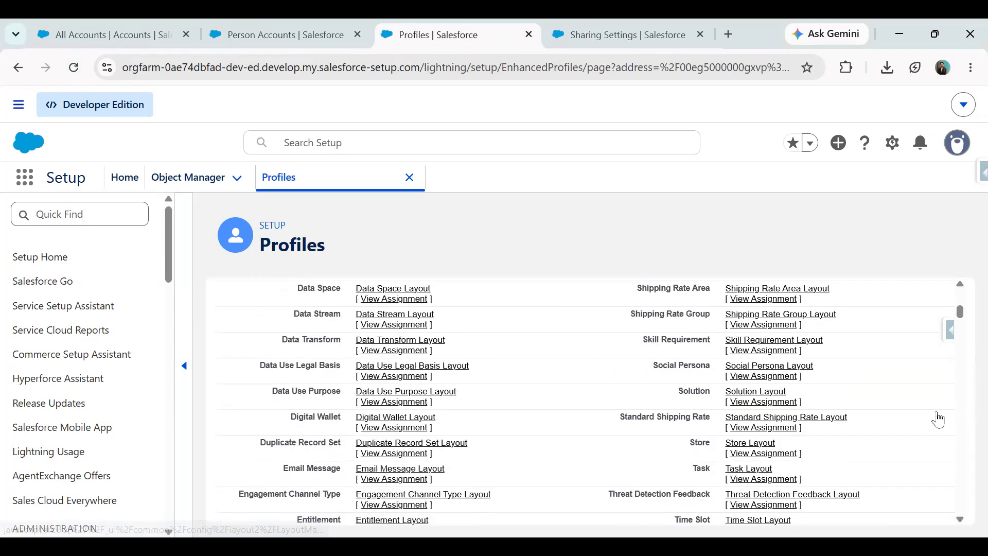
scroll(956, 330, "down", 15)
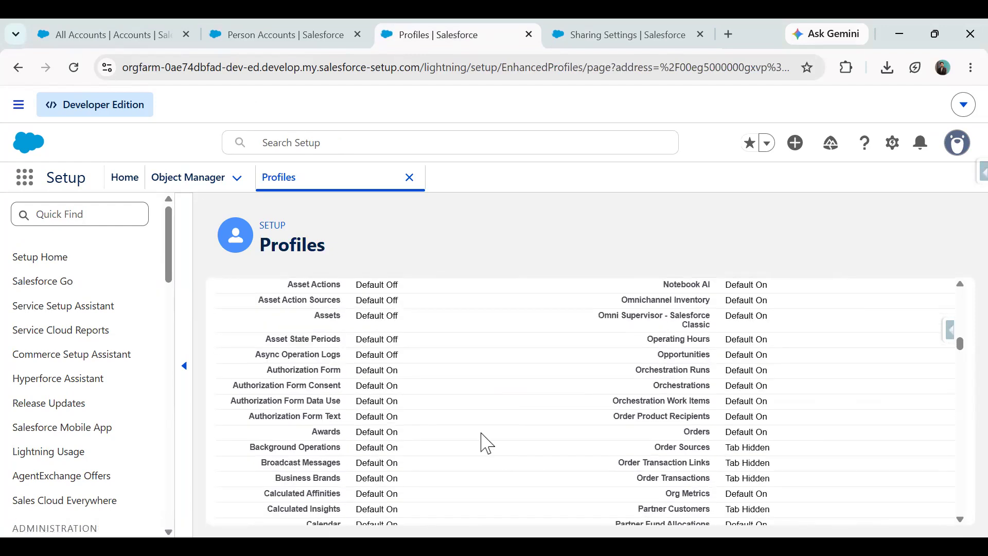
scroll(486, 444, "down", 15)
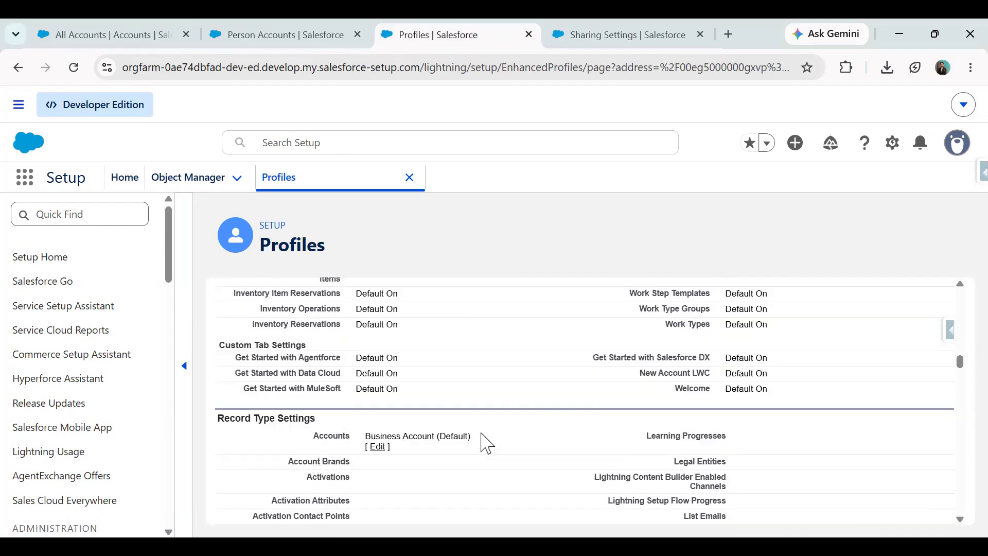
left_click_drag(217, 418, 304, 419)
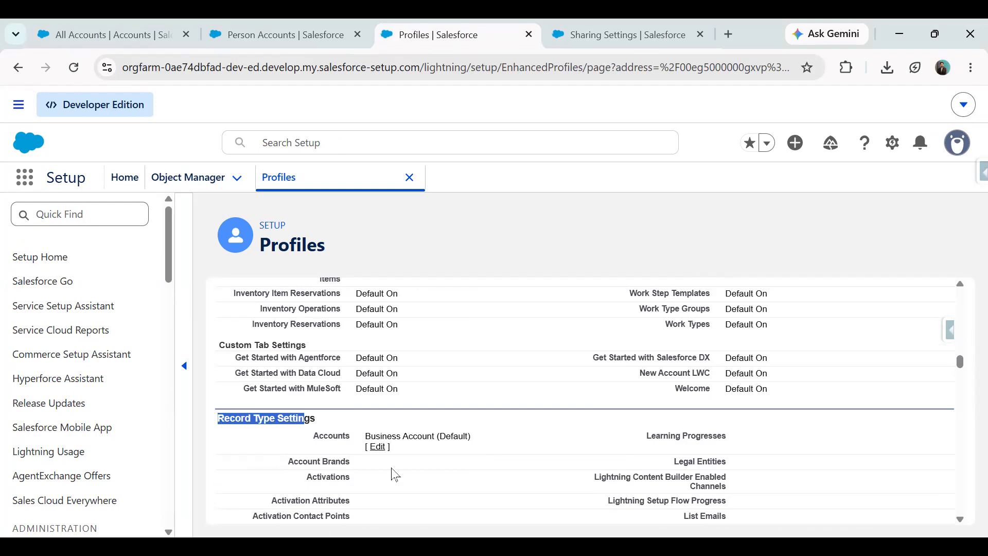
left_click(379, 437)
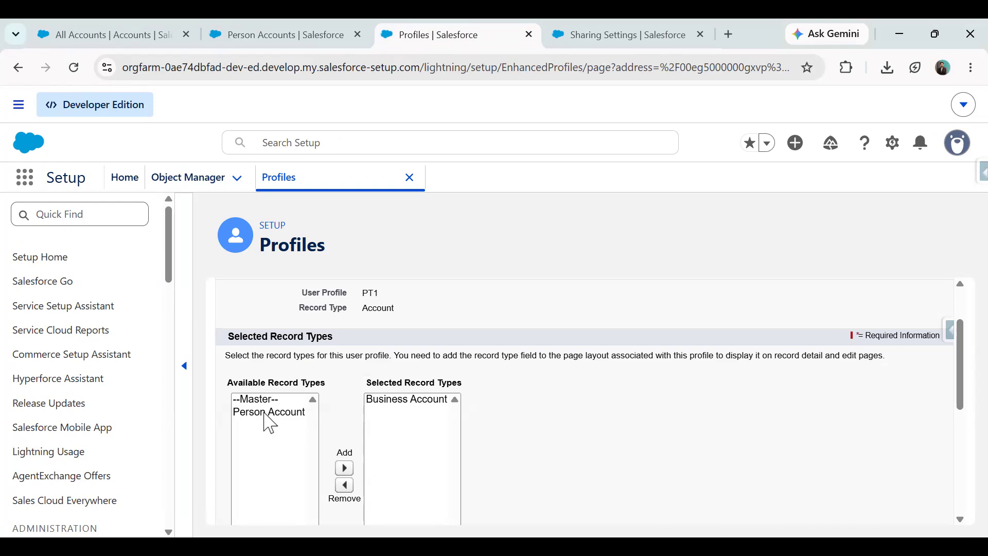
Add Person Account to the profile's selected record types, check the business and person account defaults, and save.
left_click(265, 413)
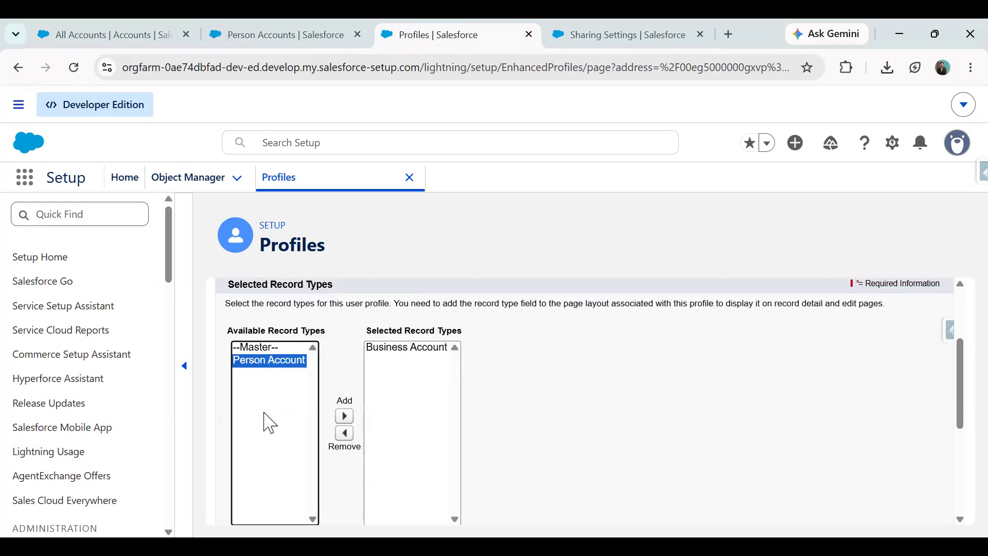
left_click(344, 415)
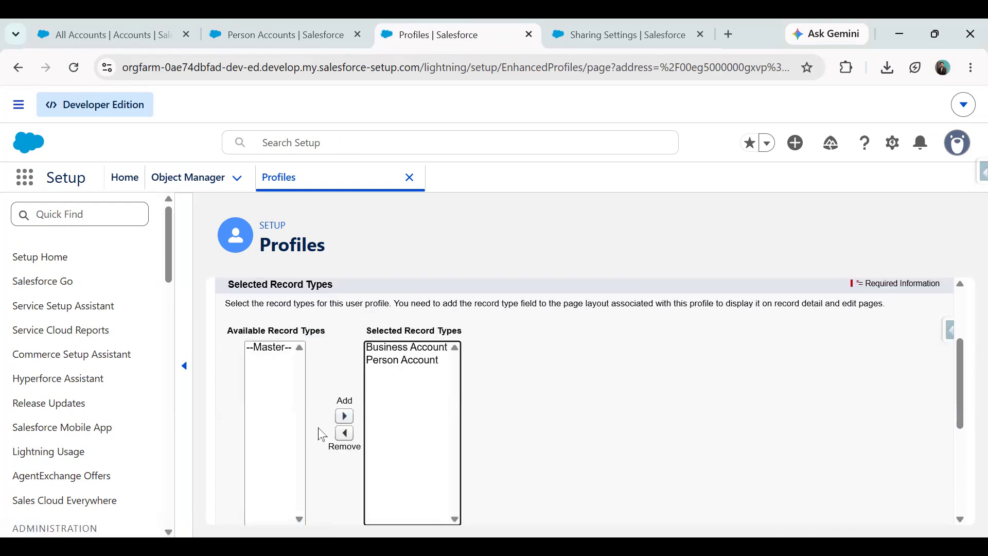
scroll(535, 388, "down", 5)
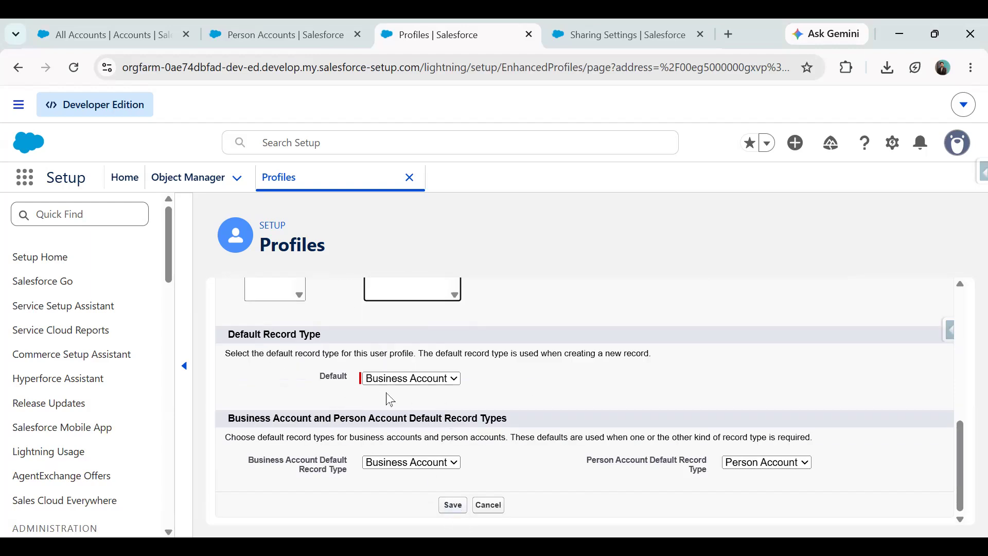
left_click_drag(259, 461, 316, 461)
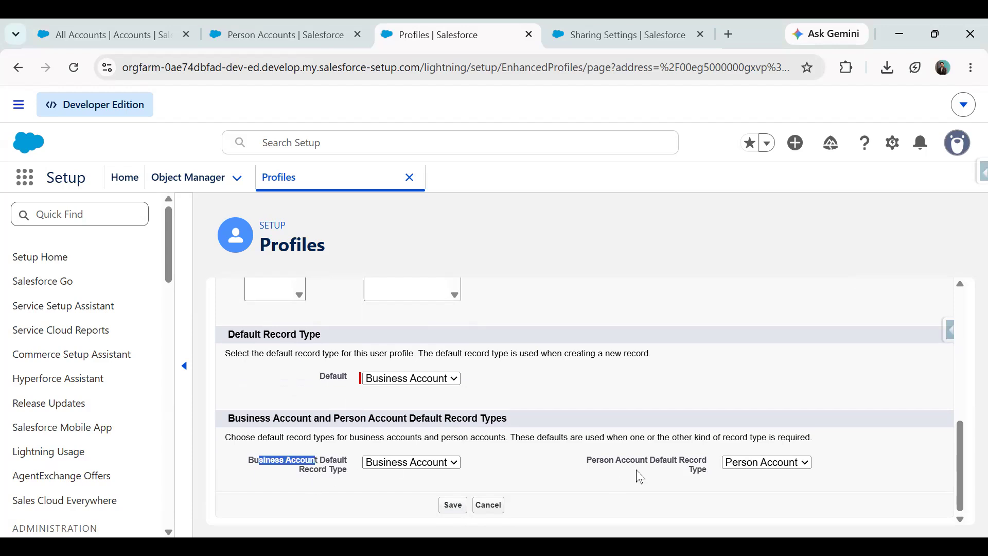
left_click(453, 505)
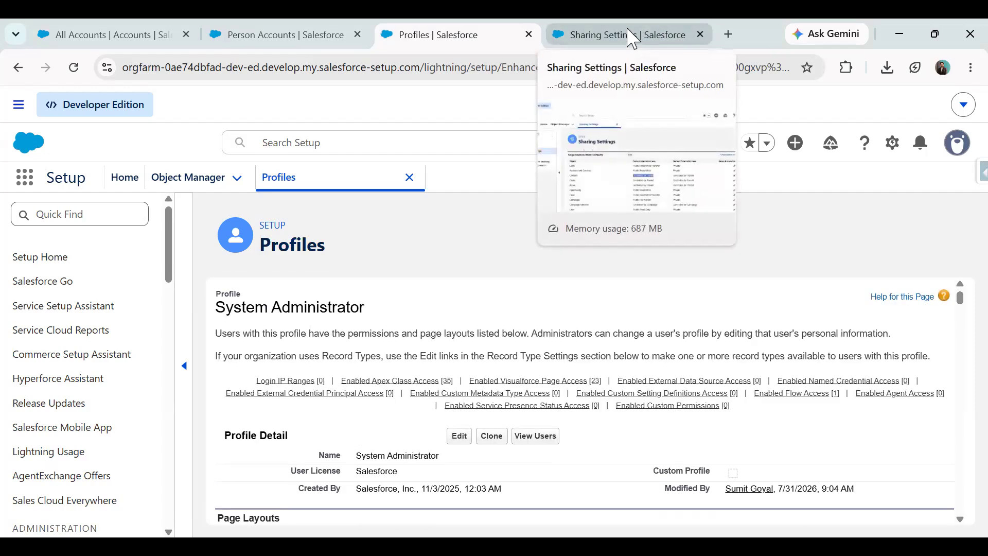
Move the All Accounts browser tab after the Sharing Settings tab and reload the accounts list.
left_click(633, 39)
left_click_drag(99, 36, 556, 41)
left_click(74, 67)
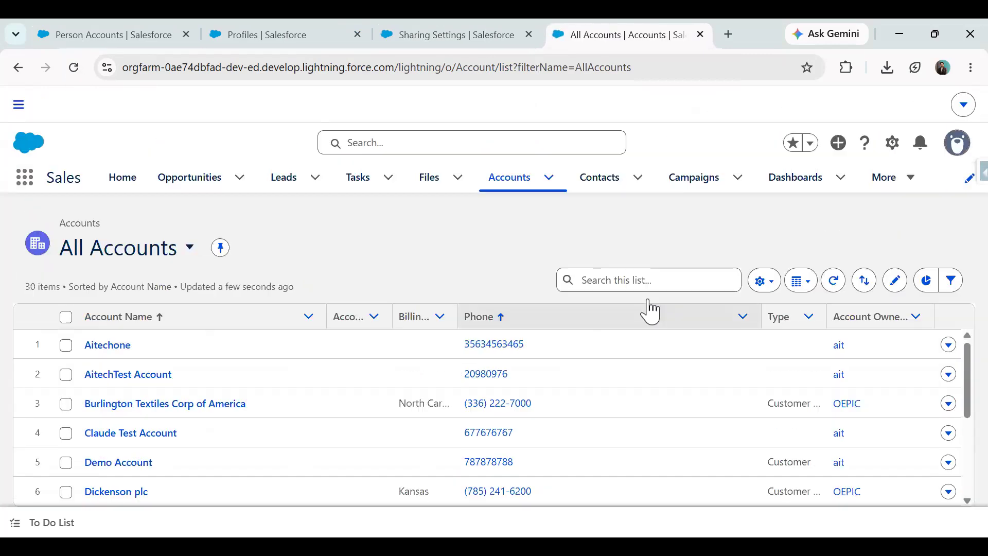
Open a new account form with the Business Account record type, look over its fields and cancel it.
left_click(713, 244)
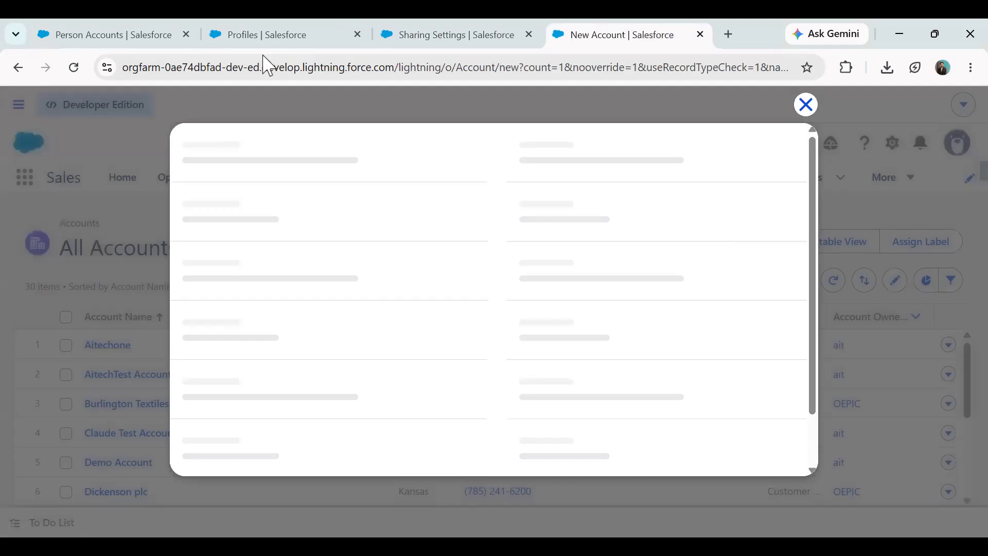
left_click(806, 105)
left_click(708, 241)
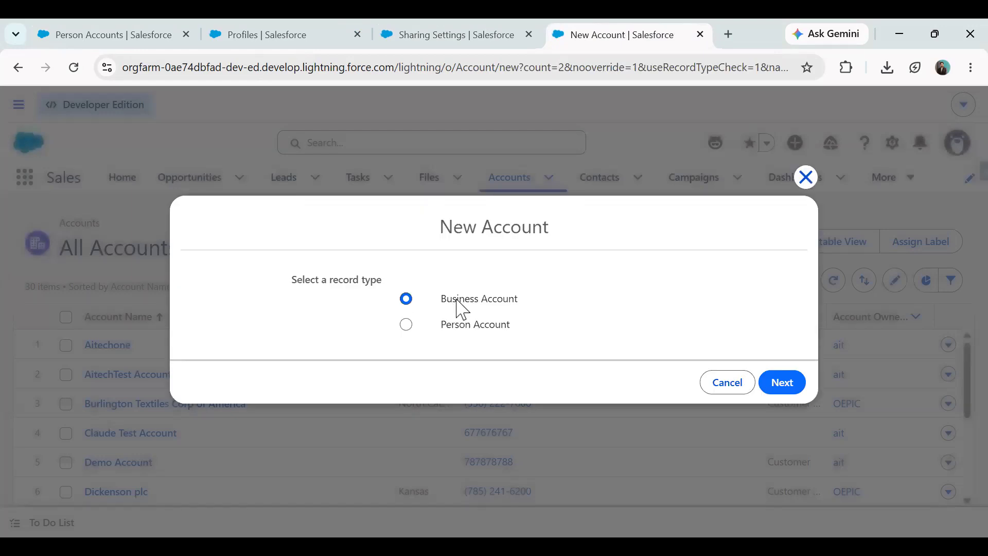
left_click(804, 388)
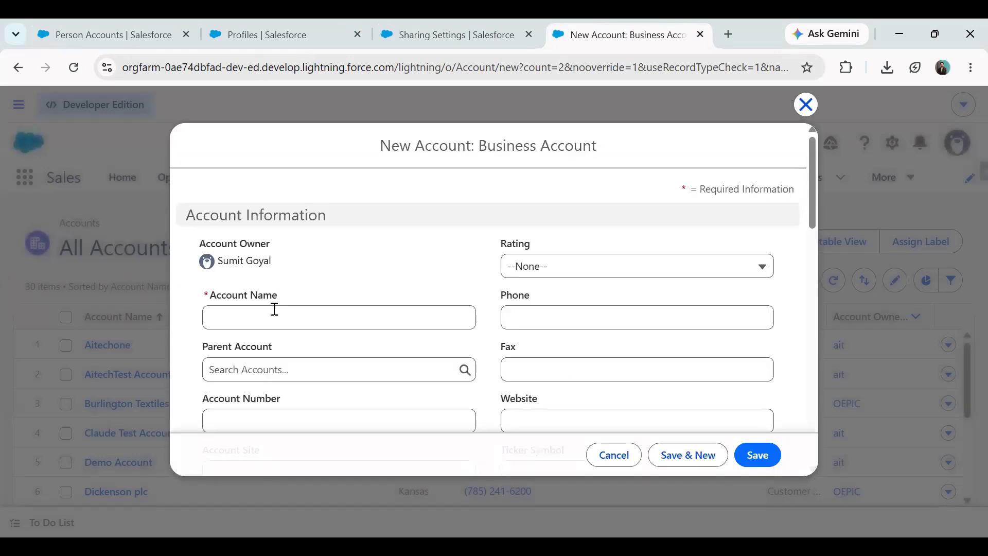
left_click(245, 317)
scroll(245, 316, "down", 3)
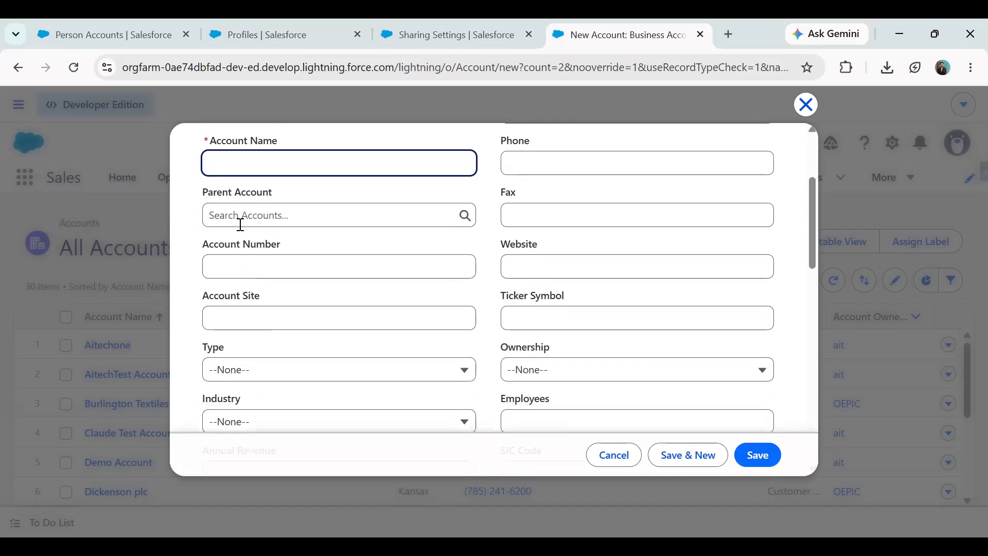
left_click(614, 455)
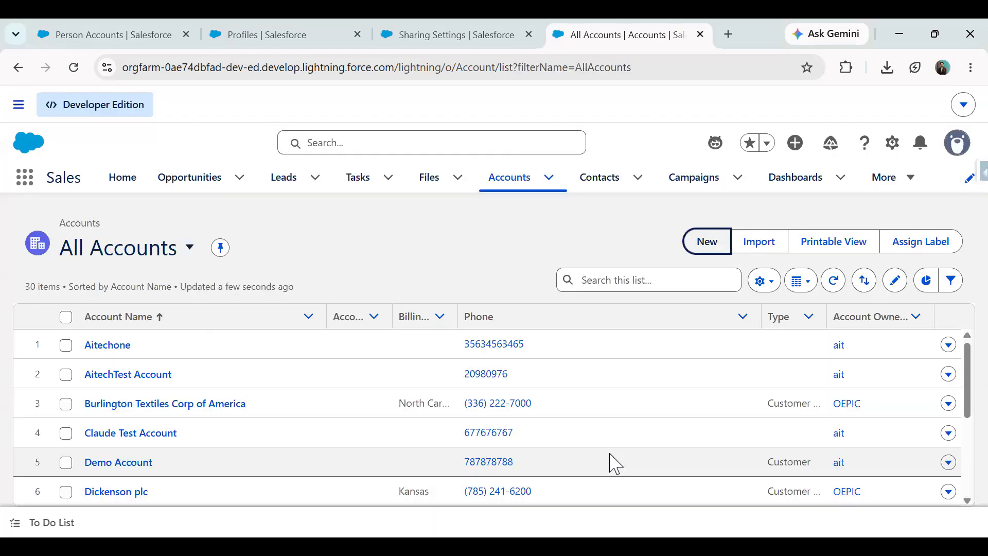
Start a new account using the Person Account record type.
left_click(706, 242)
left_click(406, 325)
left_click(781, 383)
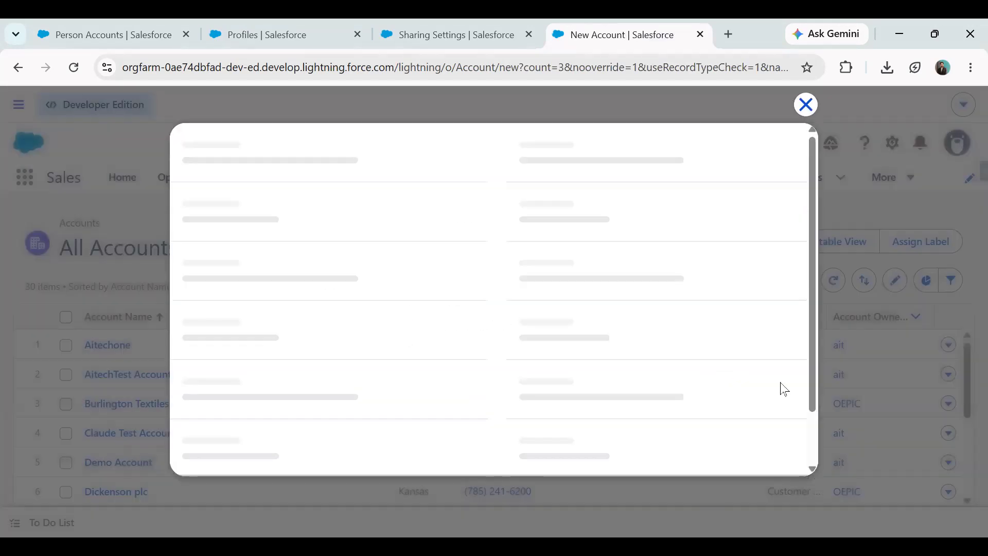
Enter the person's first and last name in the account form, look over the remaining fields and save the record.
scroll(251, 334, "down", 1)
left_click(247, 302)
type("Peter")
key("Tab")
type("P")
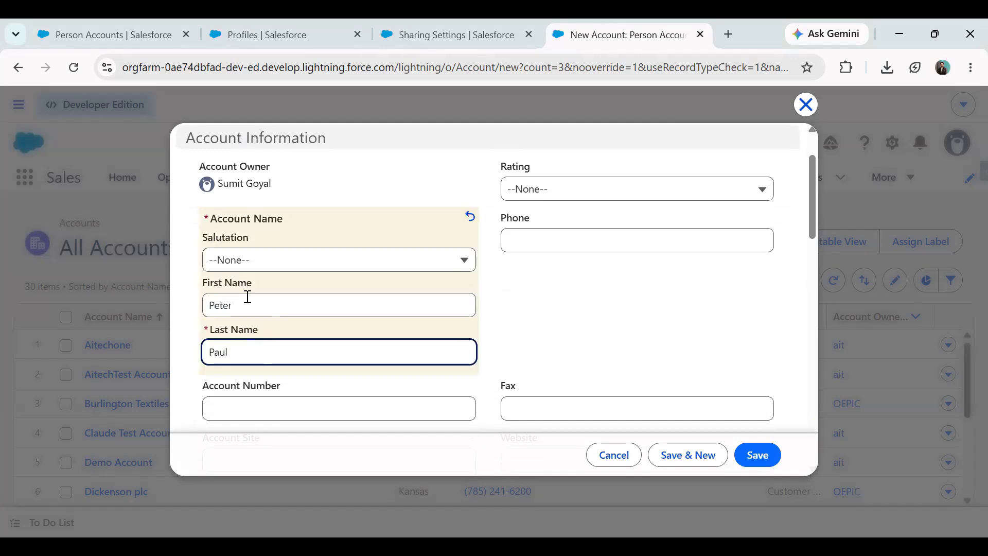
left_click(553, 191)
left_click(555, 246)
scroll(571, 353, "down", 3)
scroll(549, 365, "down", 3)
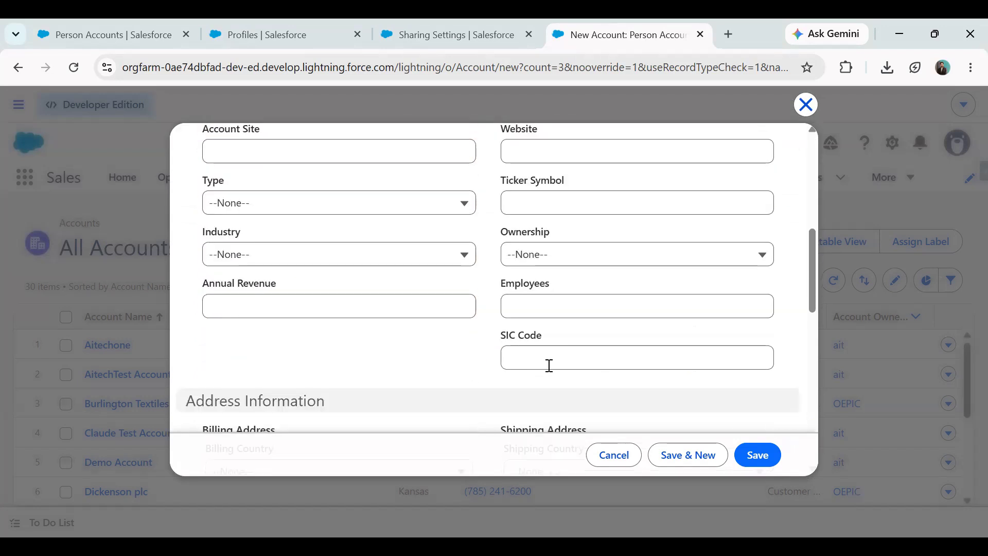
left_click(761, 455)
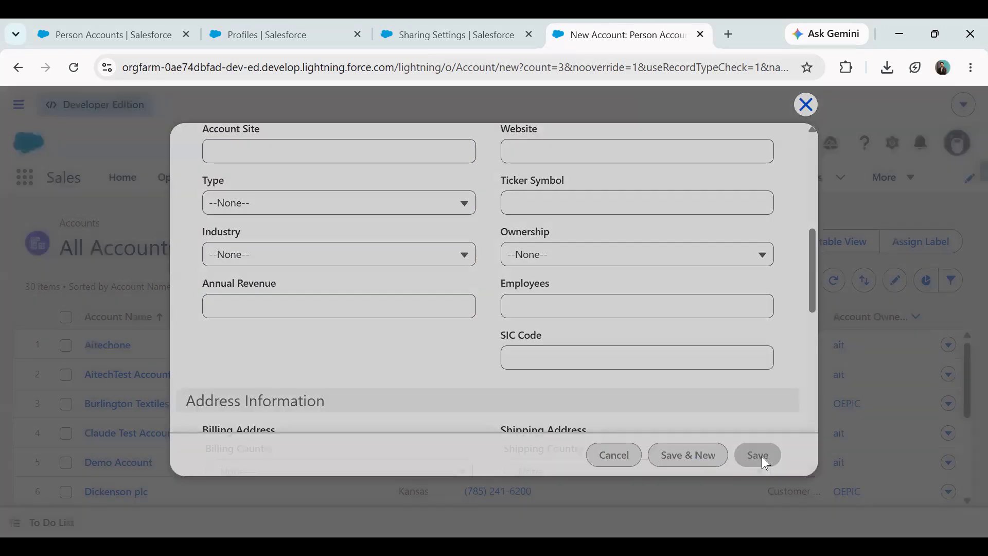